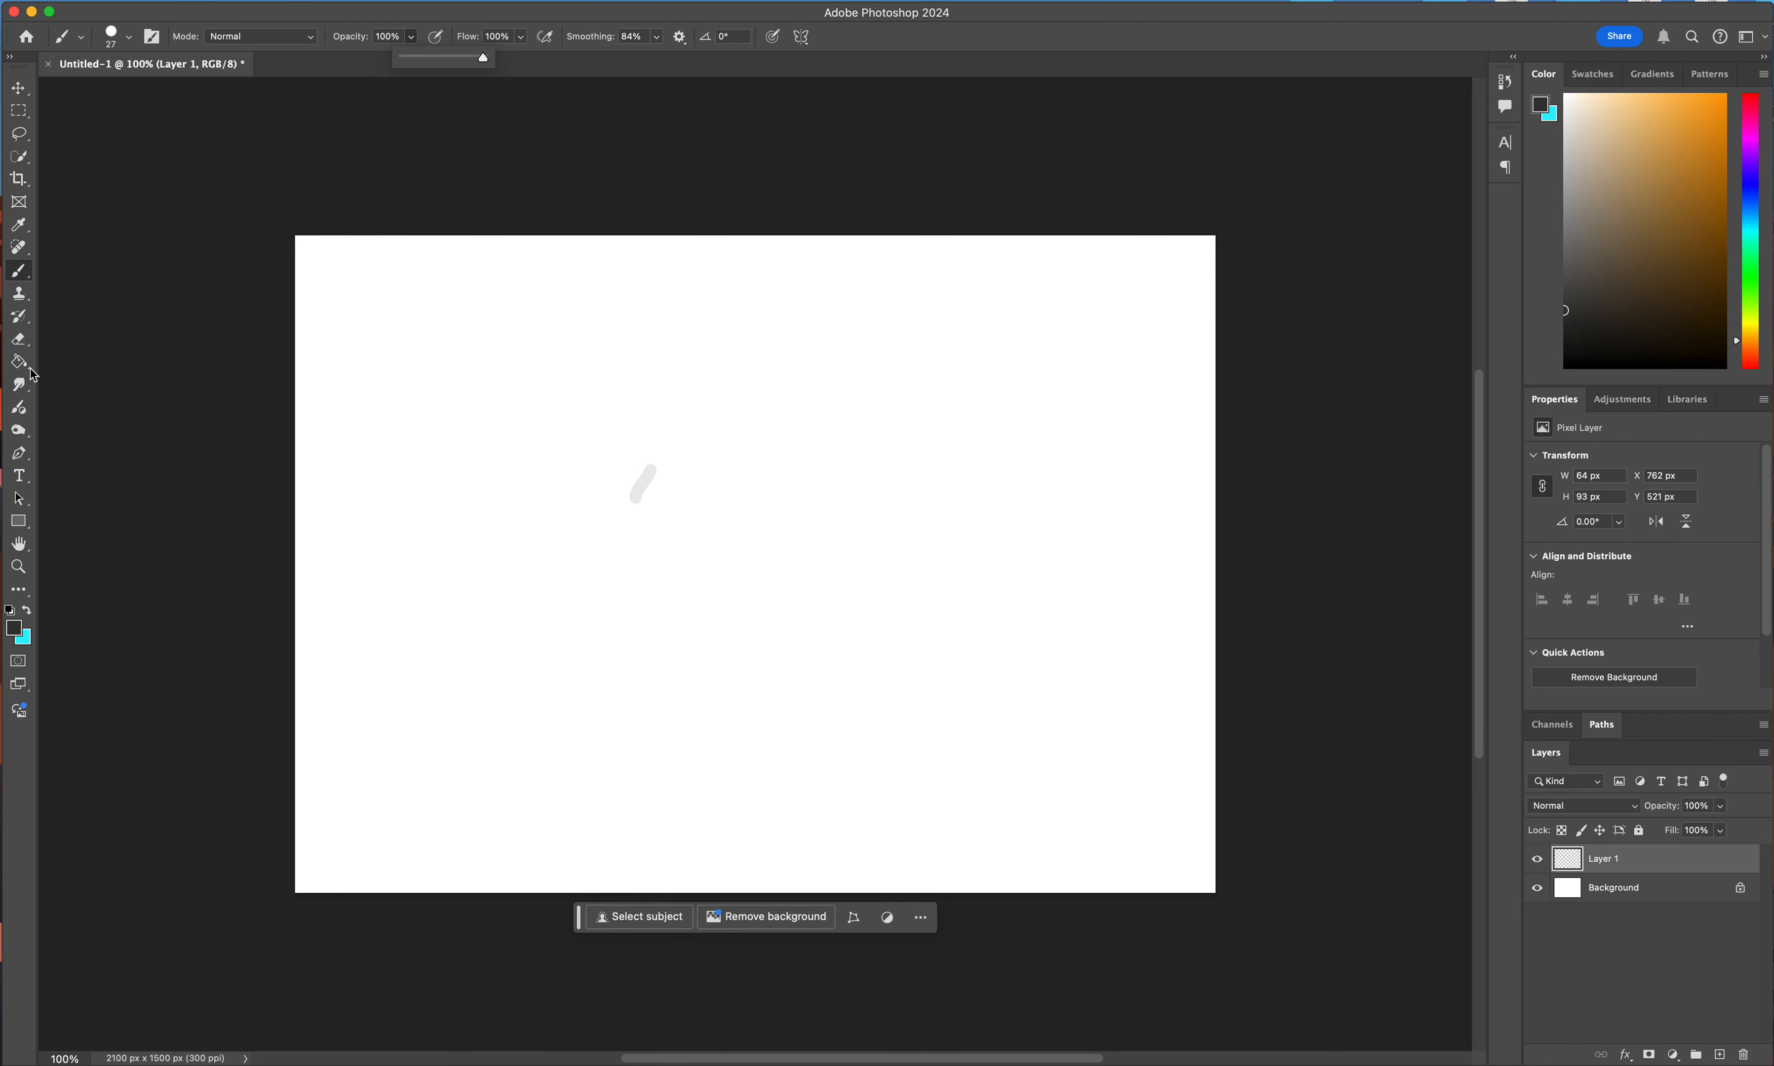
Enlarge the eraser tip and erase the short light-gray stroke on Layer 1.
left_click(19, 338)
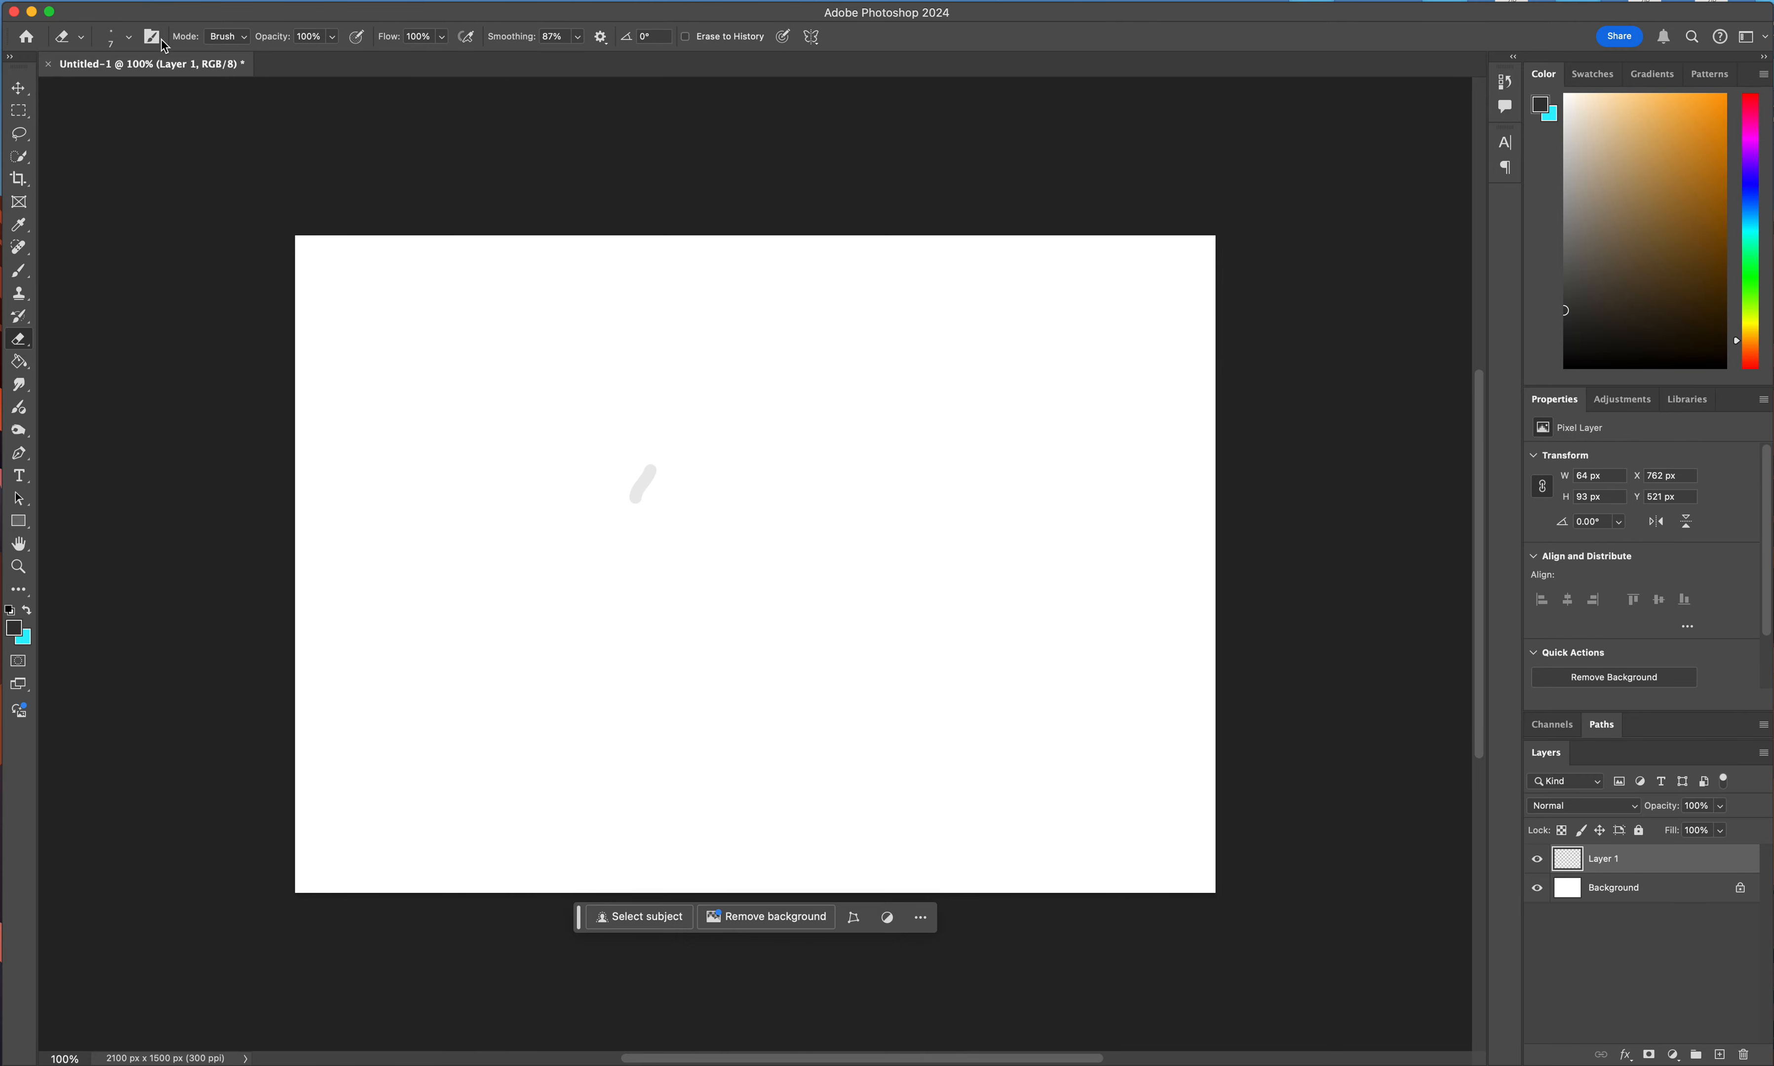
left_click(130, 38)
left_click_drag(123, 94, 150, 90)
mouse_move(632, 444)
left_mouse_down()
mouse_move(673, 433)
mouse_move(661, 450)
left_mouse_up()
Paint a dark S-shaped curve about 369 by 483 px near the canvas centre with the Brush, replacing an undone first attempt.
left_click(20, 271)
mouse_move(652, 445)
left_mouse_down()
mouse_move(636, 495)
mouse_move(654, 537)
mouse_move(760, 588)
mouse_move(735, 660)
left_mouse_up()
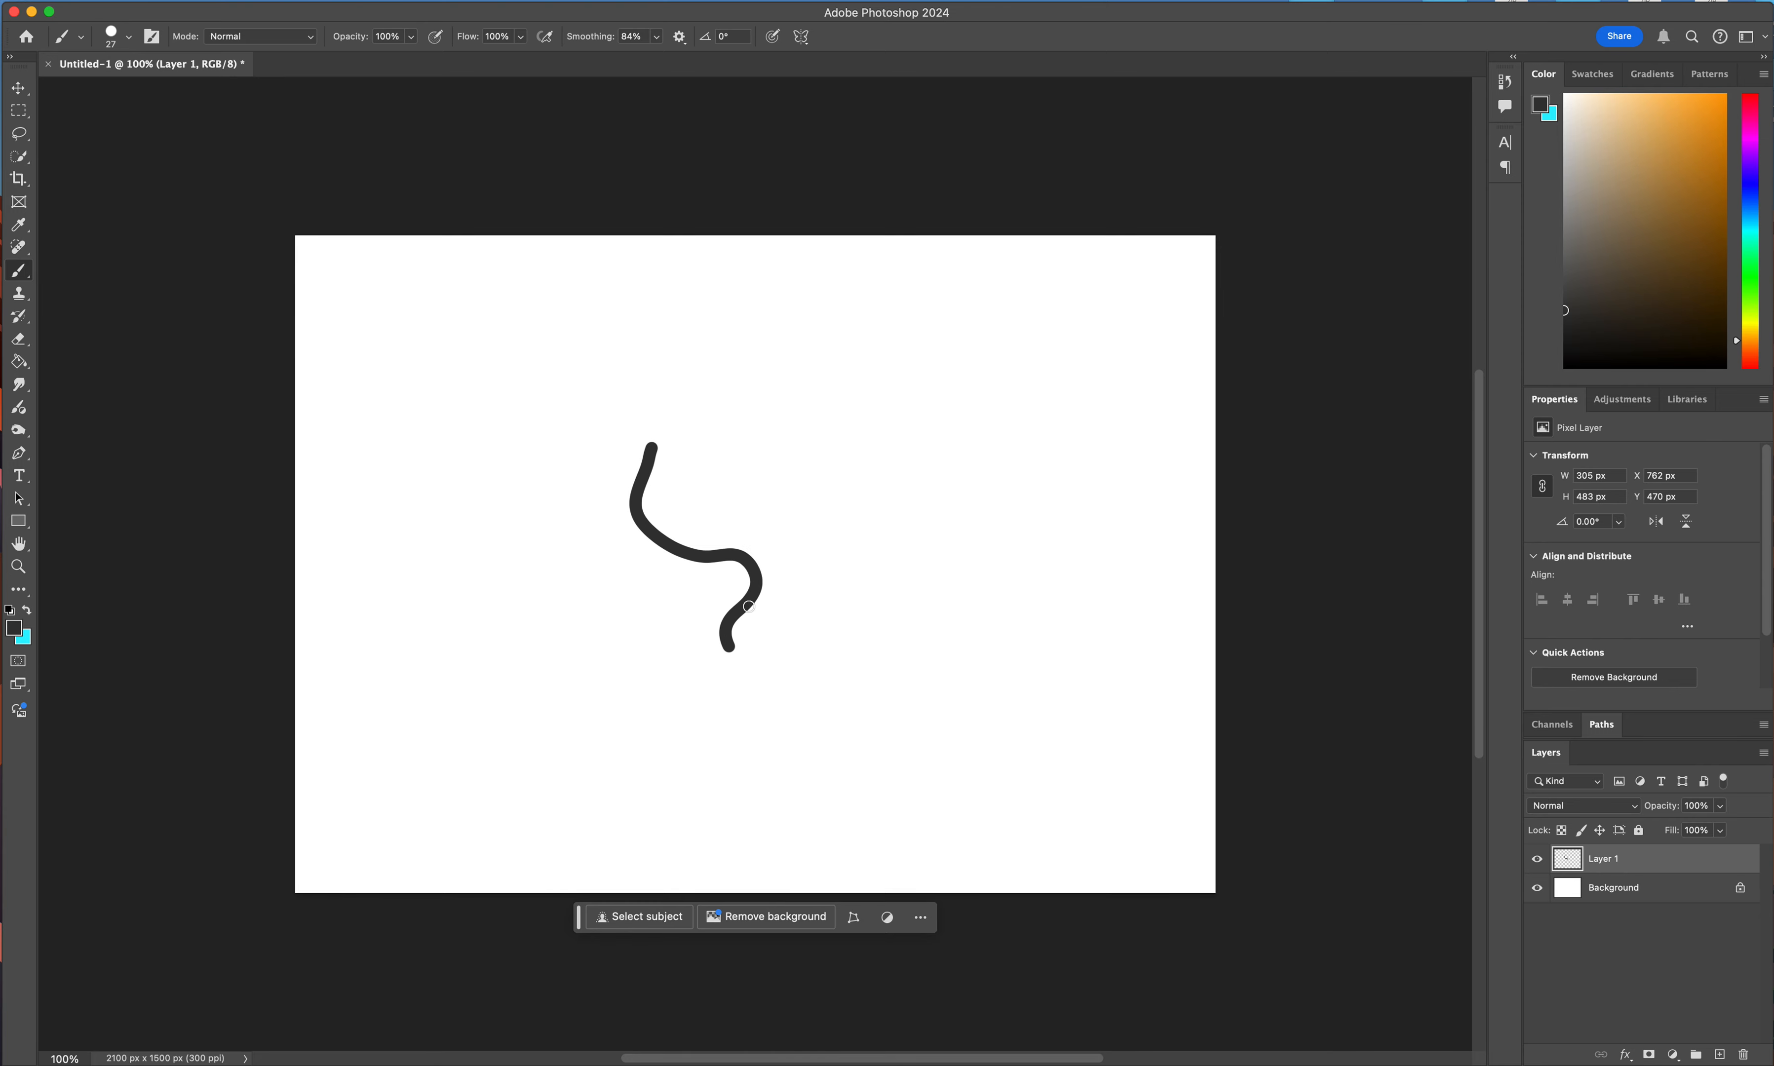
key("super+z")
mouse_move(661, 441)
left_mouse_down()
mouse_move(637, 482)
mouse_move(728, 505)
mouse_move(786, 578)
mouse_move(767, 652)
left_mouse_up()
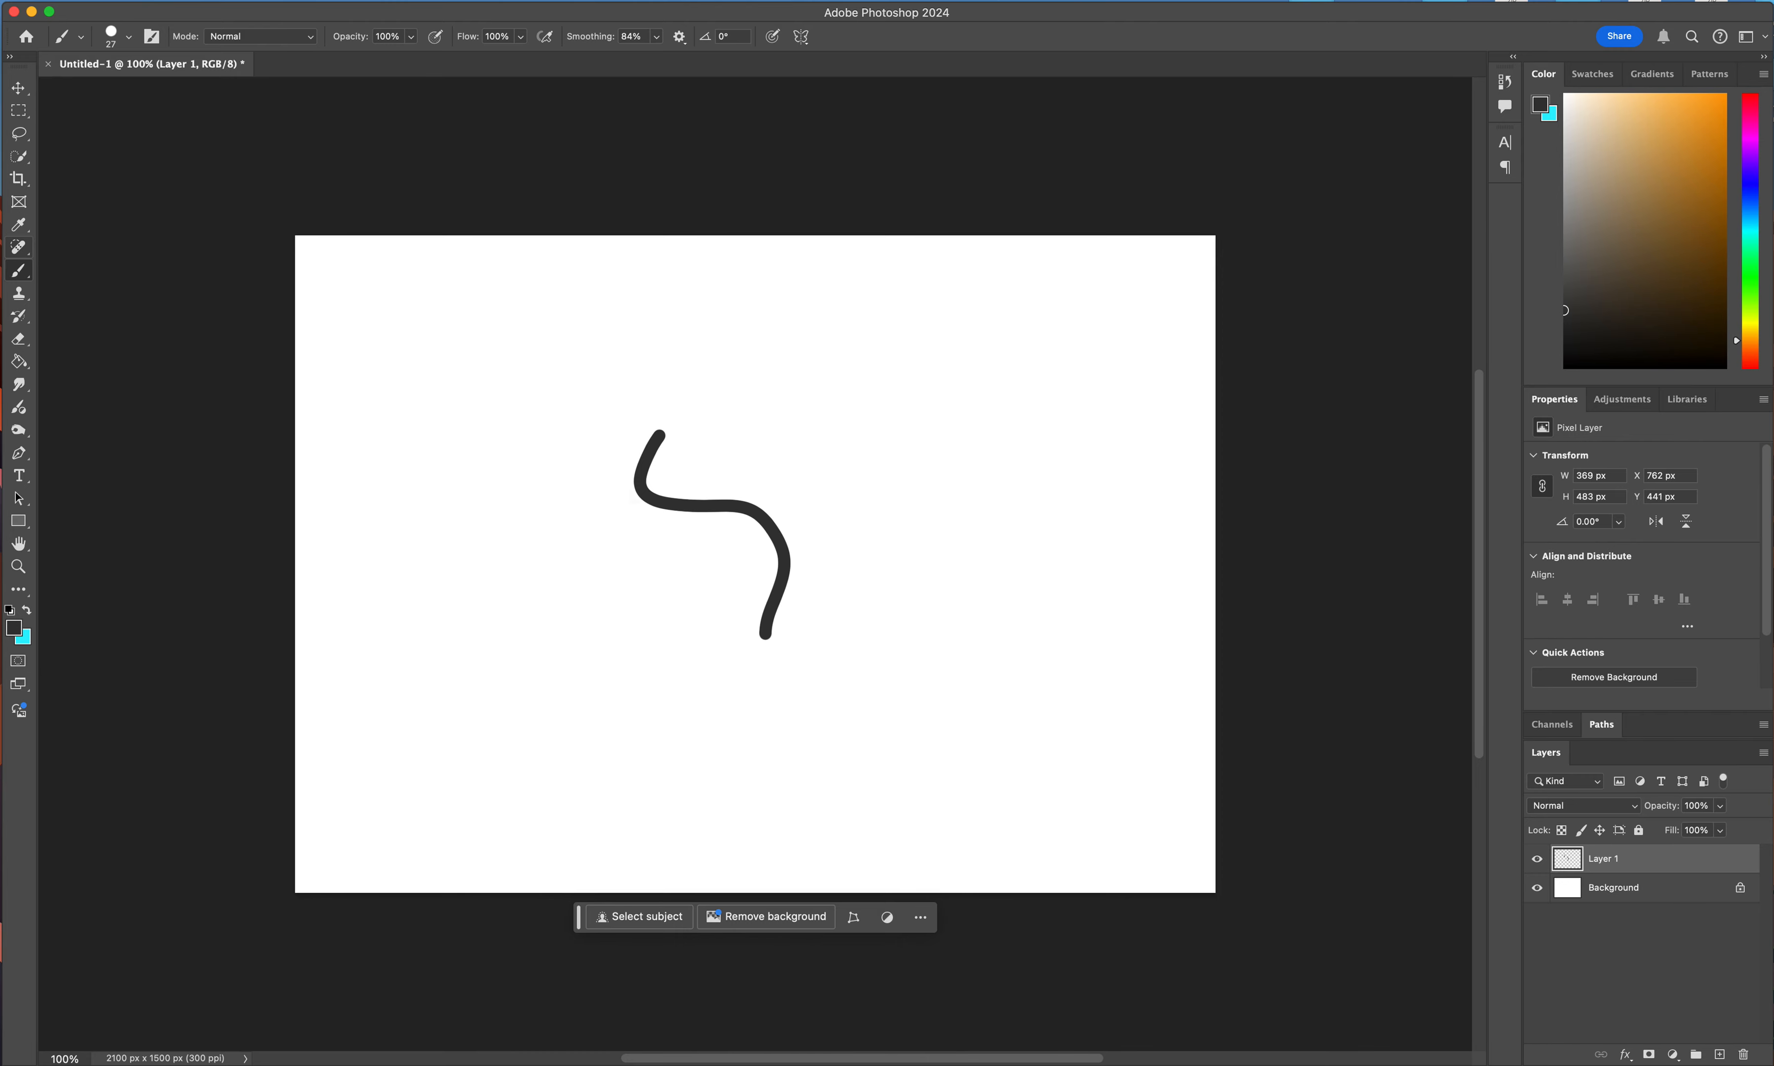
Move the S-shaped curve toward the canvas's left side and back near the centre, to about X 675 px, Y 561 px.
left_click(20, 89)
mouse_move(783, 549)
left_mouse_down()
mouse_move(853, 582)
mouse_move(1087, 609)
mouse_move(964, 592)
mouse_move(548, 602)
left_mouse_up()
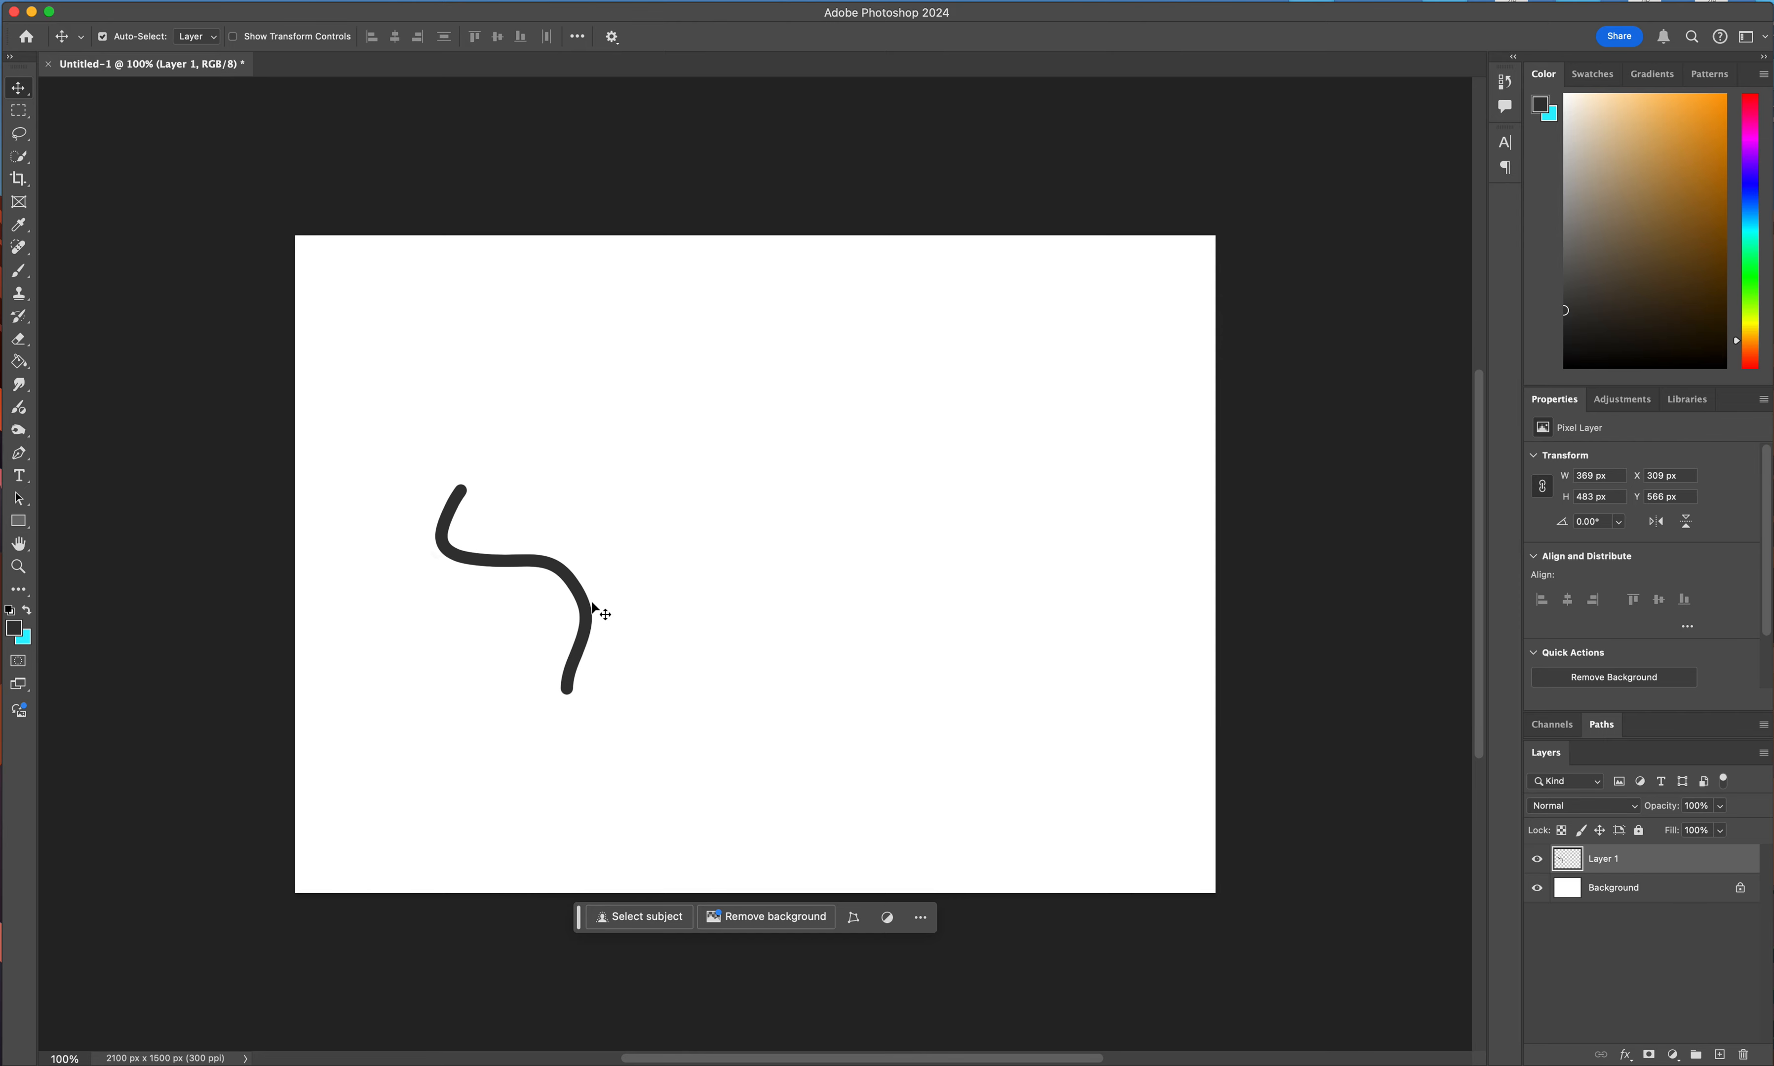
mouse_move(586, 608)
left_mouse_down()
mouse_move(684, 605)
mouse_move(593, 614)
left_mouse_up()
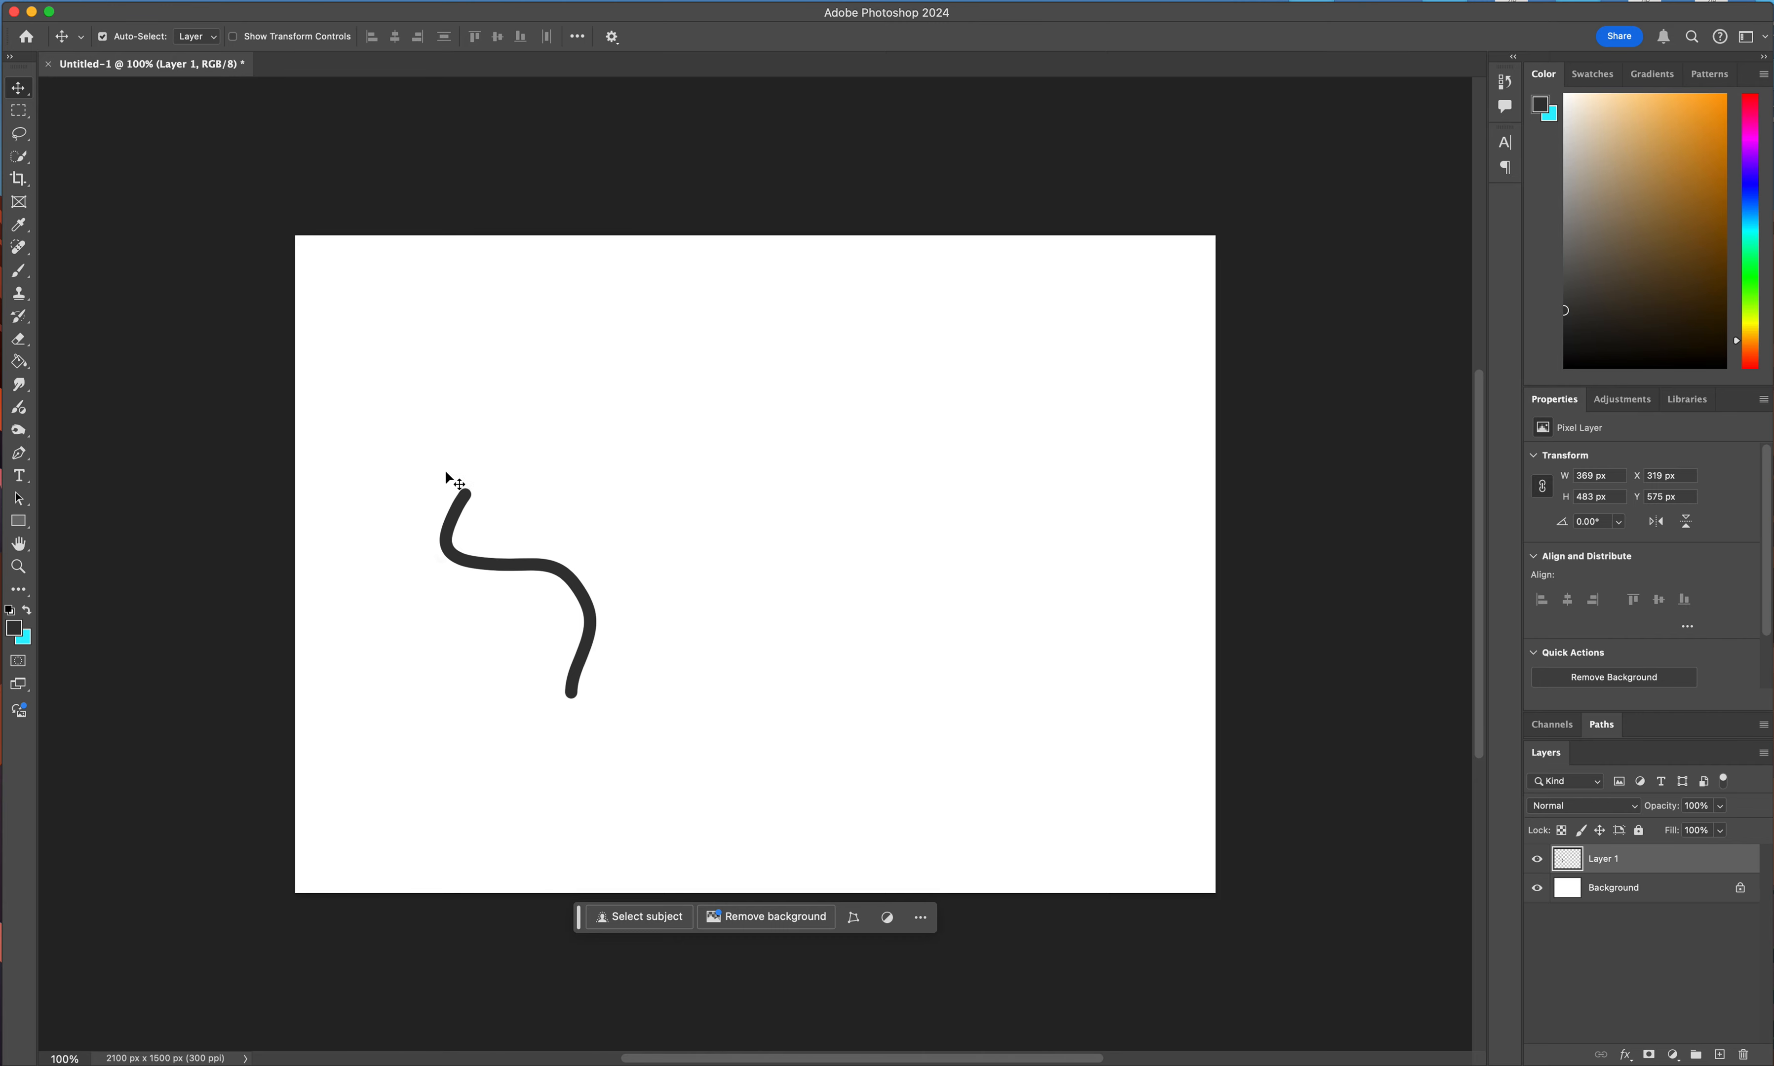
left_click_drag(459, 506, 615, 500)
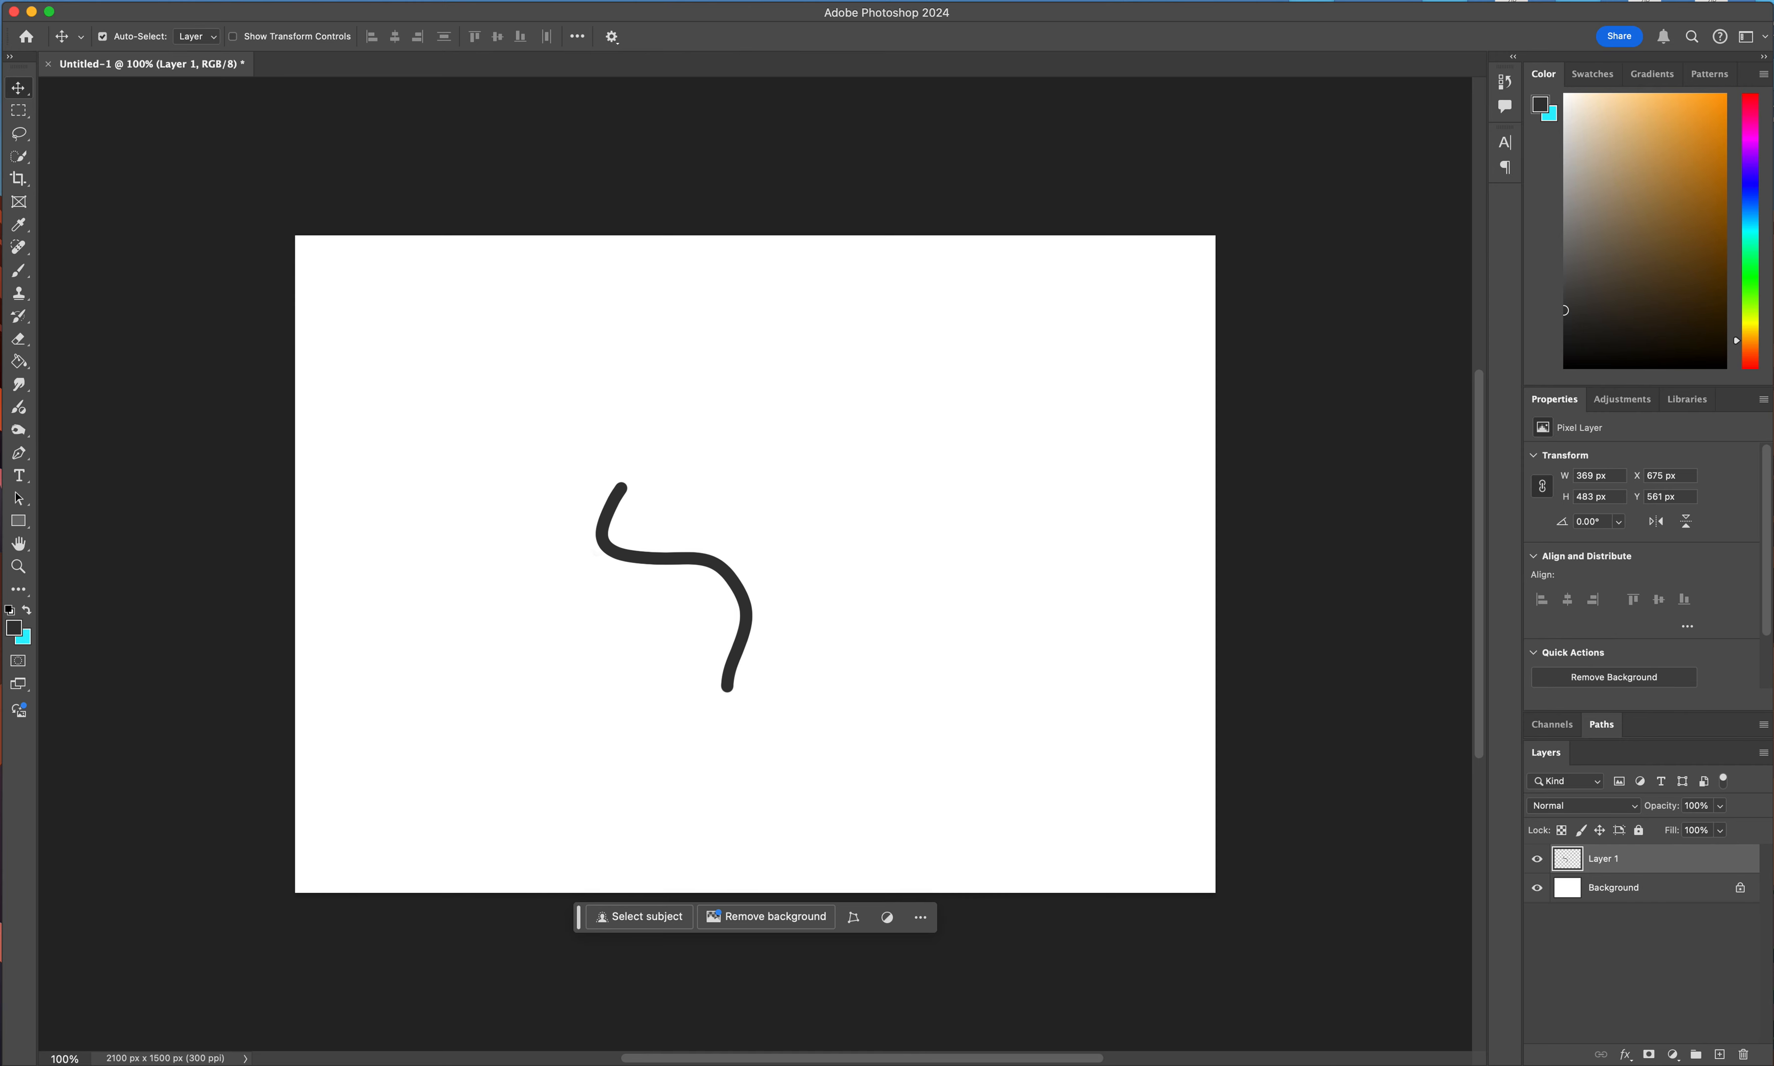
Lasso around the S-shaped curve, move it to about X 1334 px, Y 596 px on the canvas's right side, and deselect it.
left_click(19, 134)
mouse_move(656, 455)
left_mouse_down()
mouse_move(589, 459)
mouse_move(555, 509)
mouse_move(560, 589)
mouse_move(666, 698)
mouse_move(733, 714)
mouse_move(790, 676)
mouse_move(809, 614)
mouse_move(785, 550)
mouse_move(654, 458)
left_mouse_up()
mouse_move(717, 570)
left_mouse_down()
mouse_move(695, 569)
mouse_move(715, 570)
left_mouse_up()
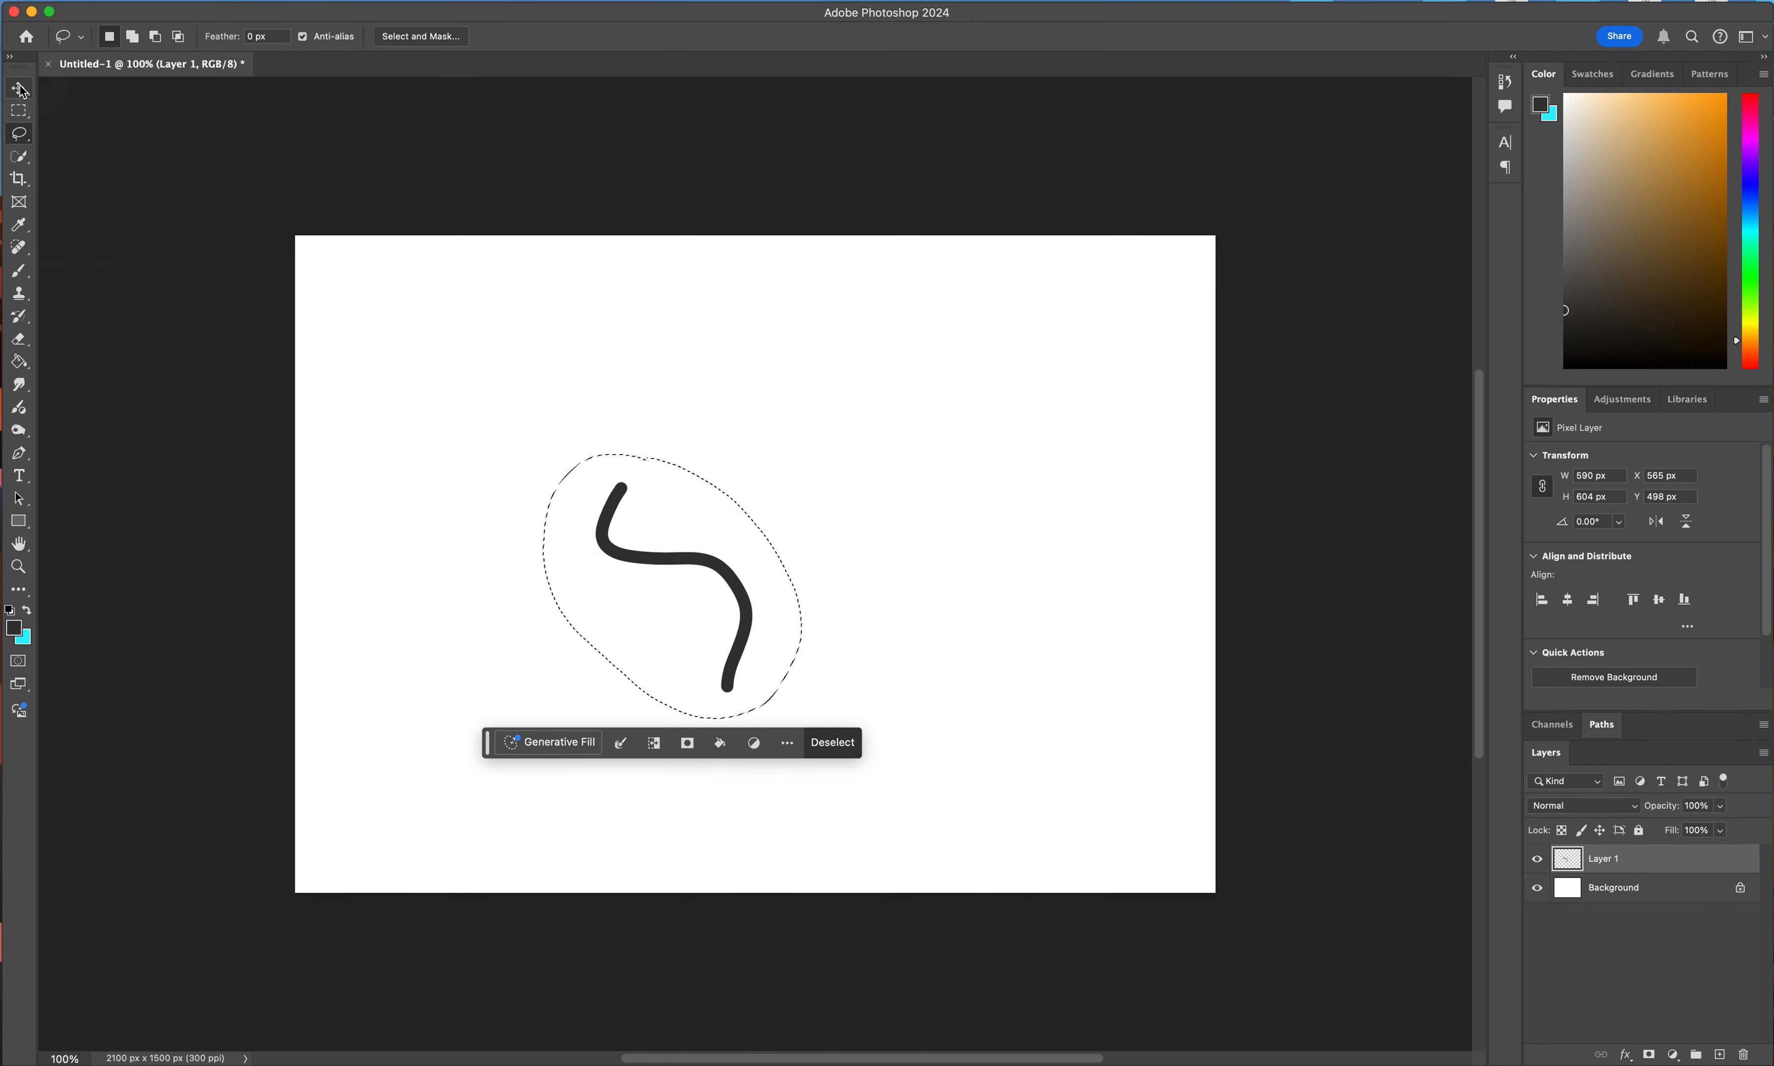
key("v")
mouse_move(727, 574)
left_mouse_down()
mouse_move(1012, 570)
mouse_move(1030, 592)
left_mouse_up()
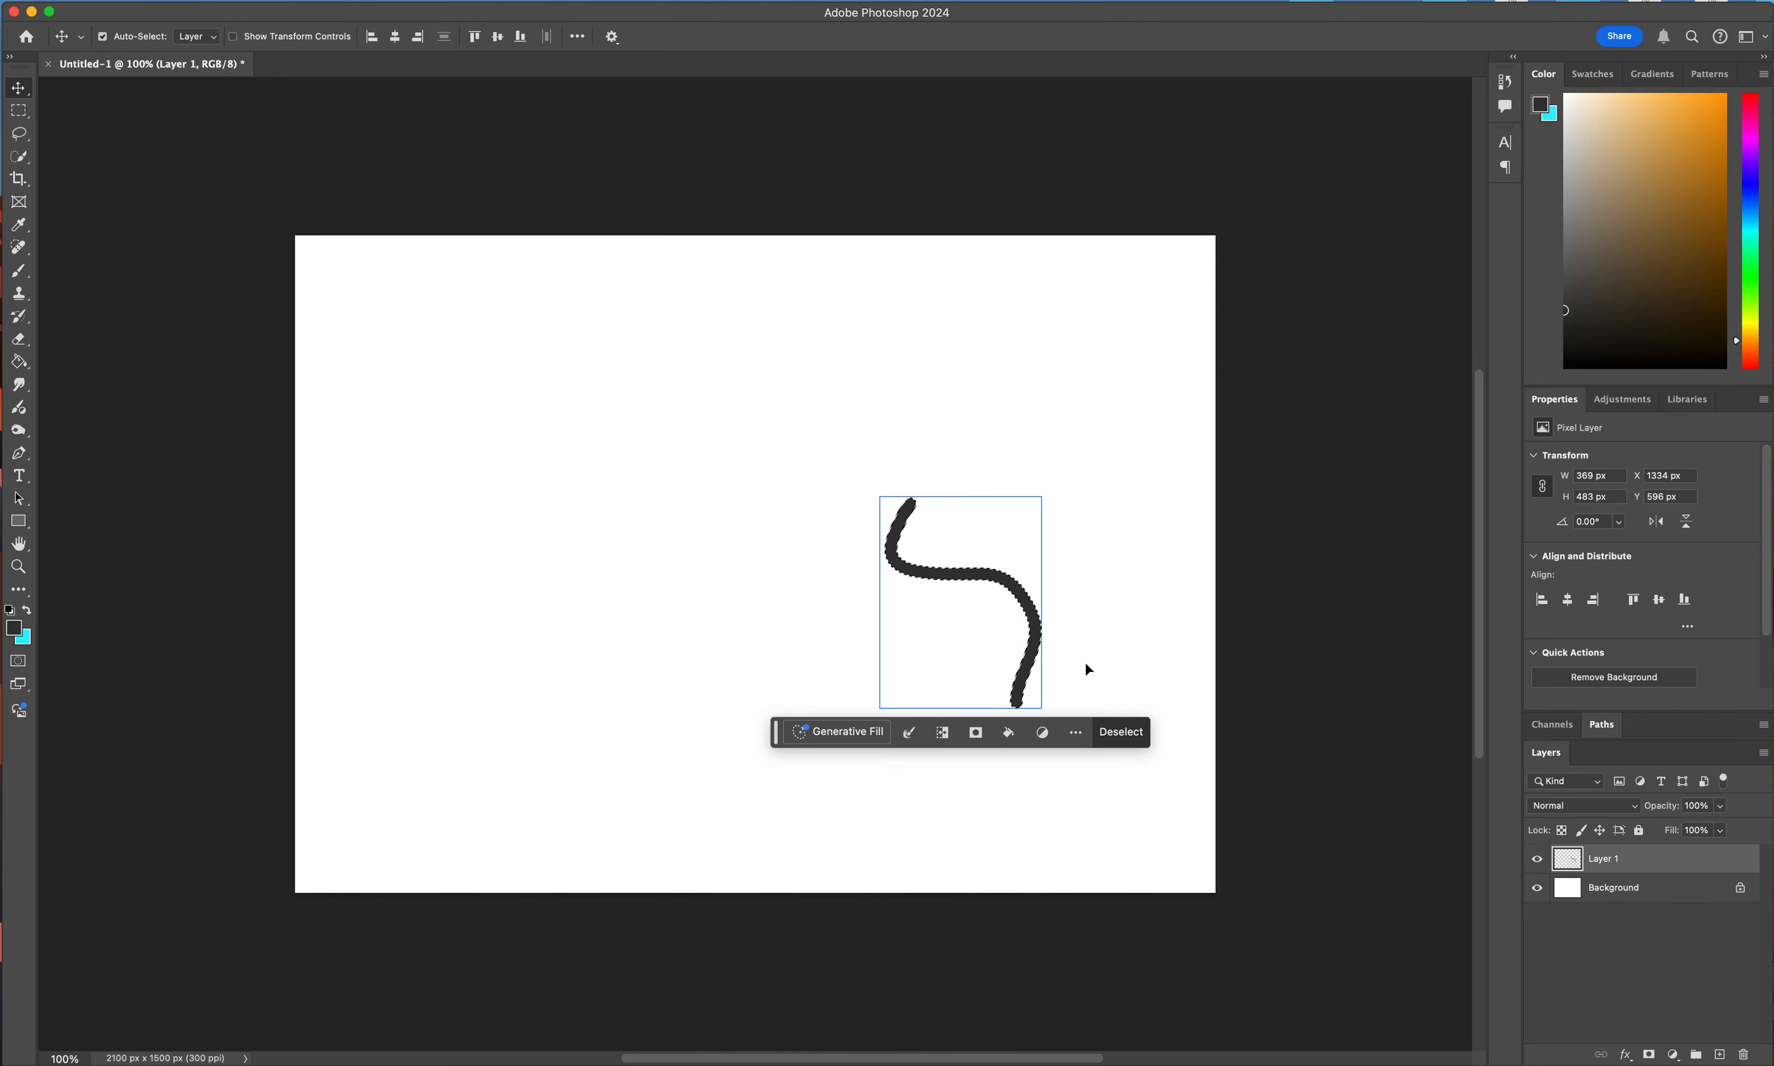
left_click(1121, 732)
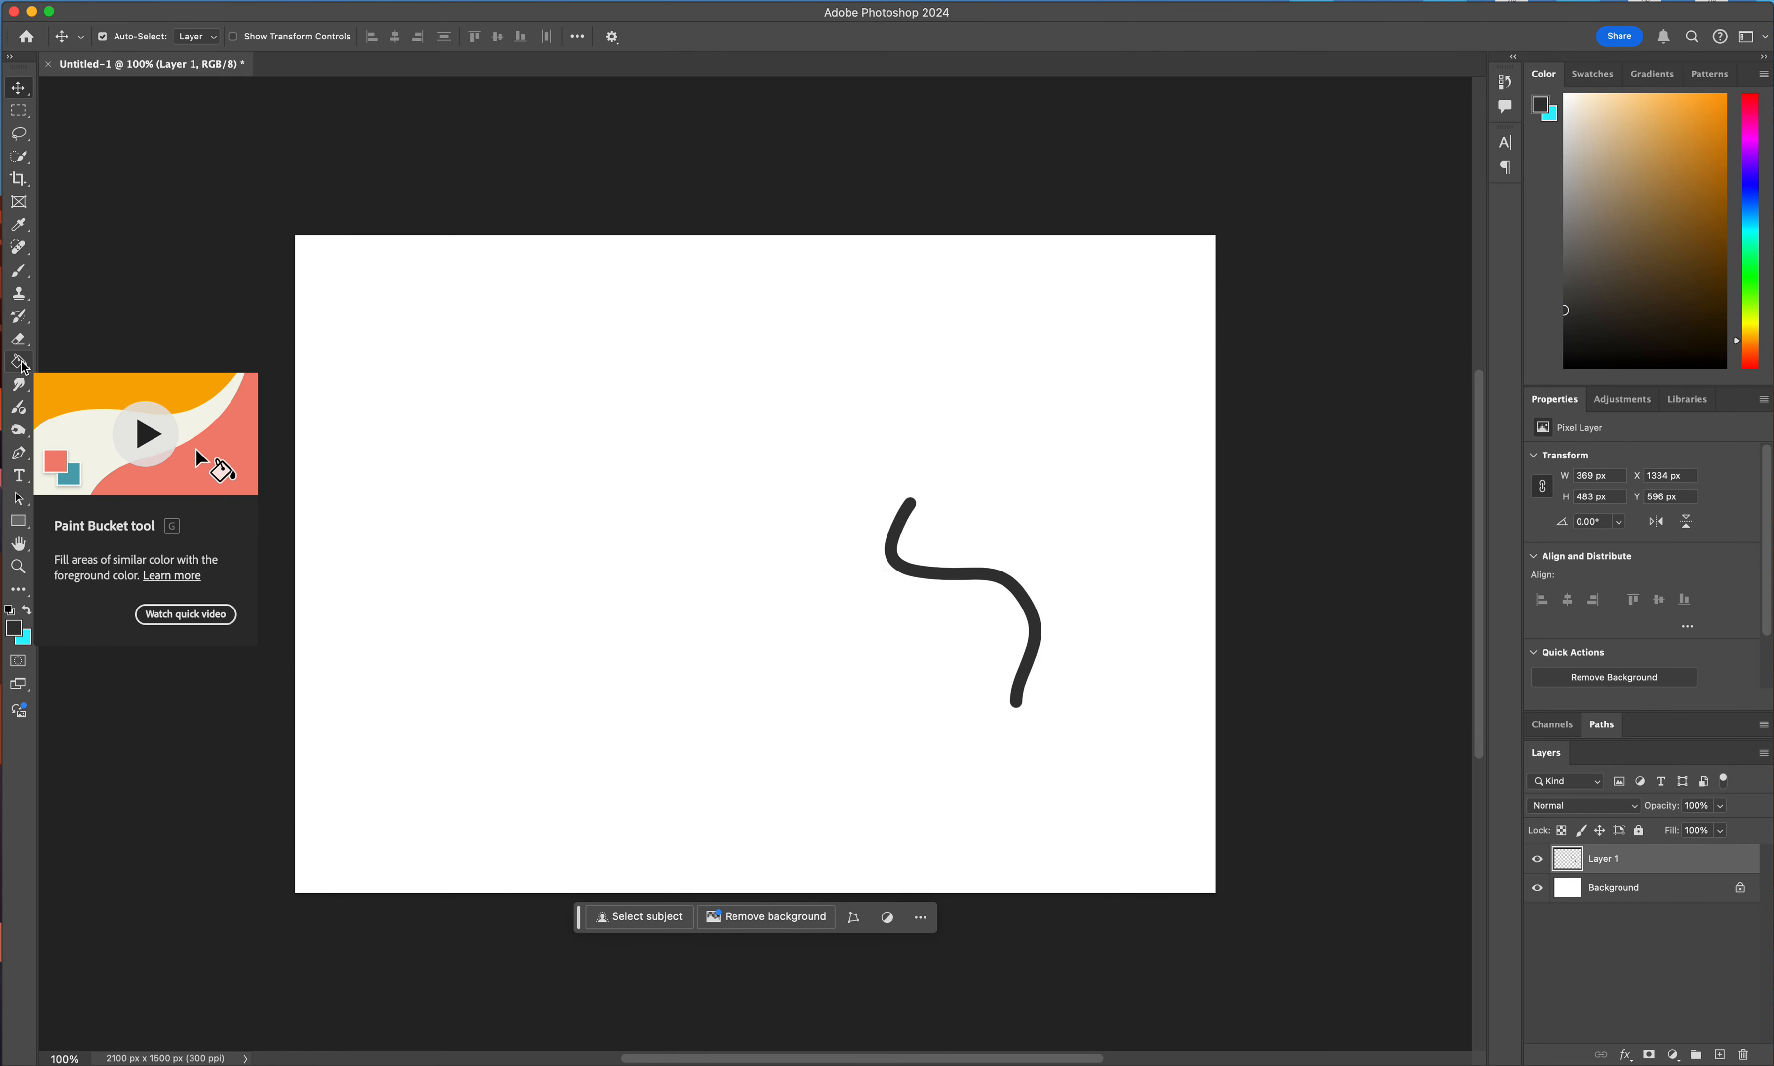
Paint a large closed round outline on the left half of the canvas and fill it with the dark foreground color.
left_click(20, 270)
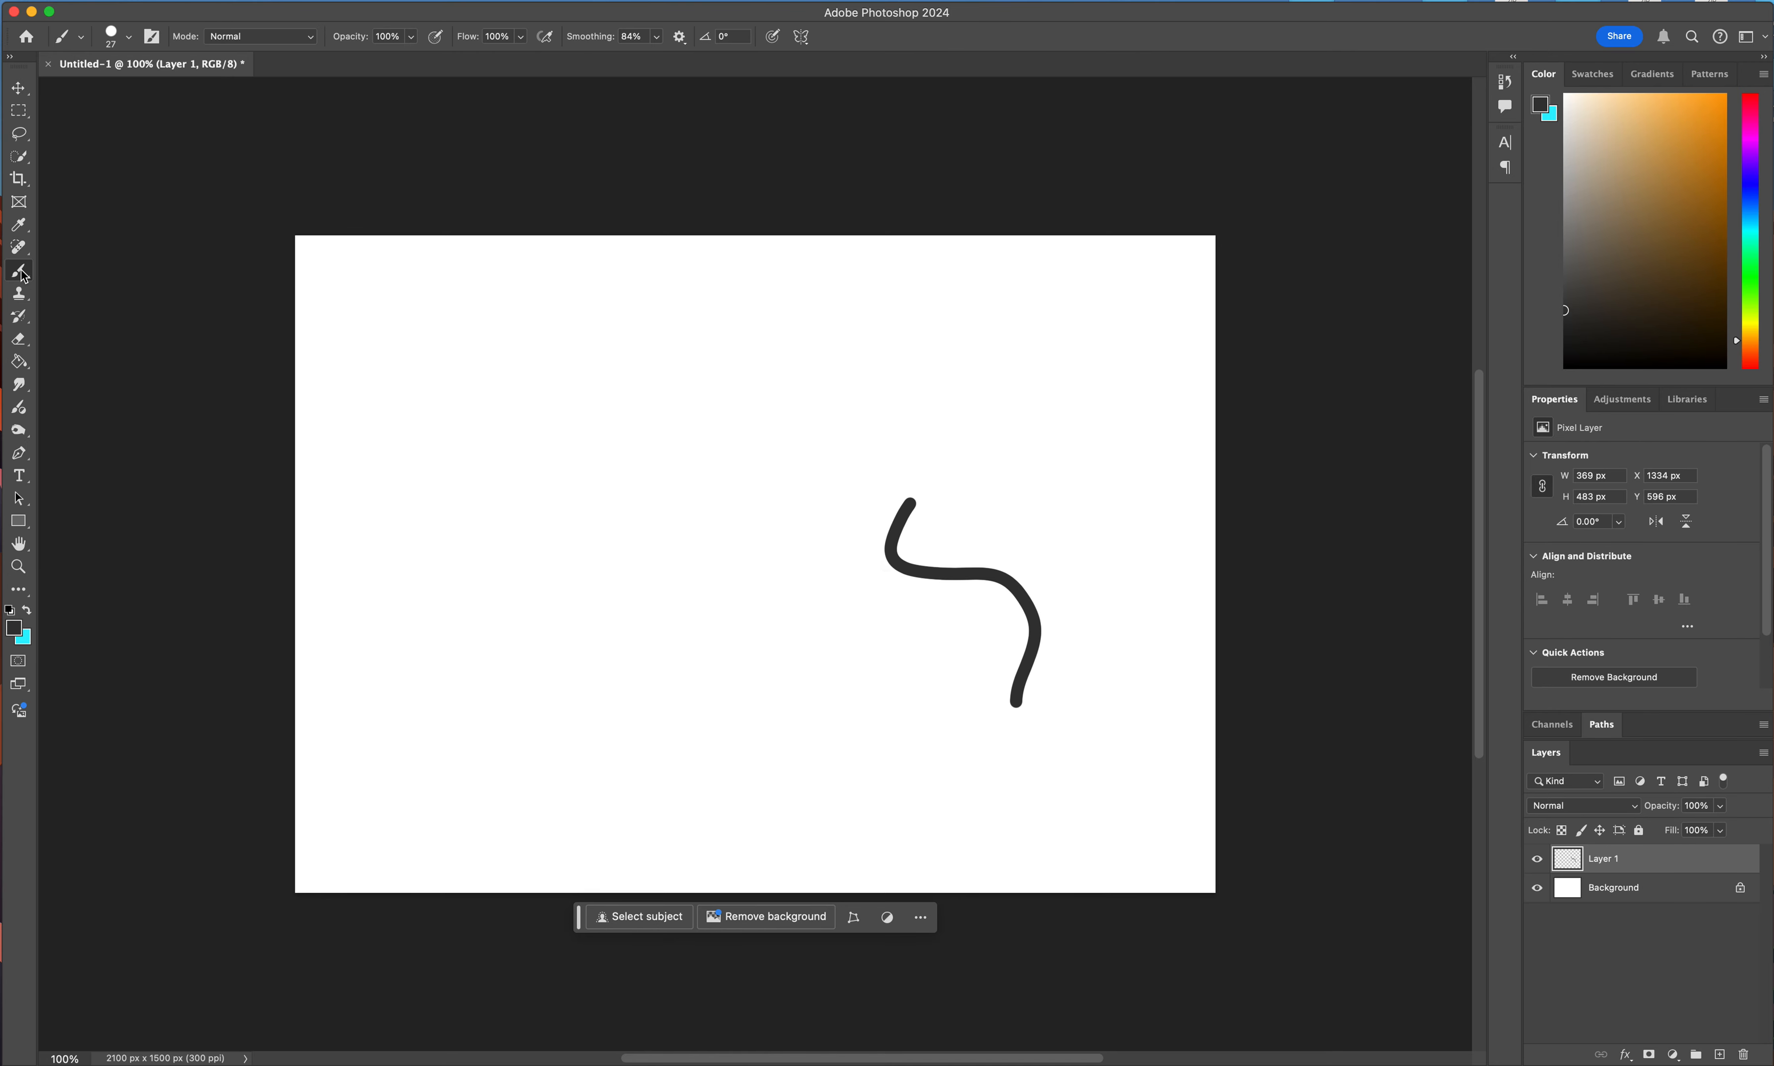
mouse_move(502, 464)
left_mouse_down()
mouse_move(430, 506)
mouse_move(411, 551)
mouse_move(421, 609)
mouse_move(465, 647)
mouse_move(573, 665)
mouse_move(646, 606)
mouse_move(654, 550)
mouse_move(634, 501)
mouse_move(502, 467)
left_mouse_up()
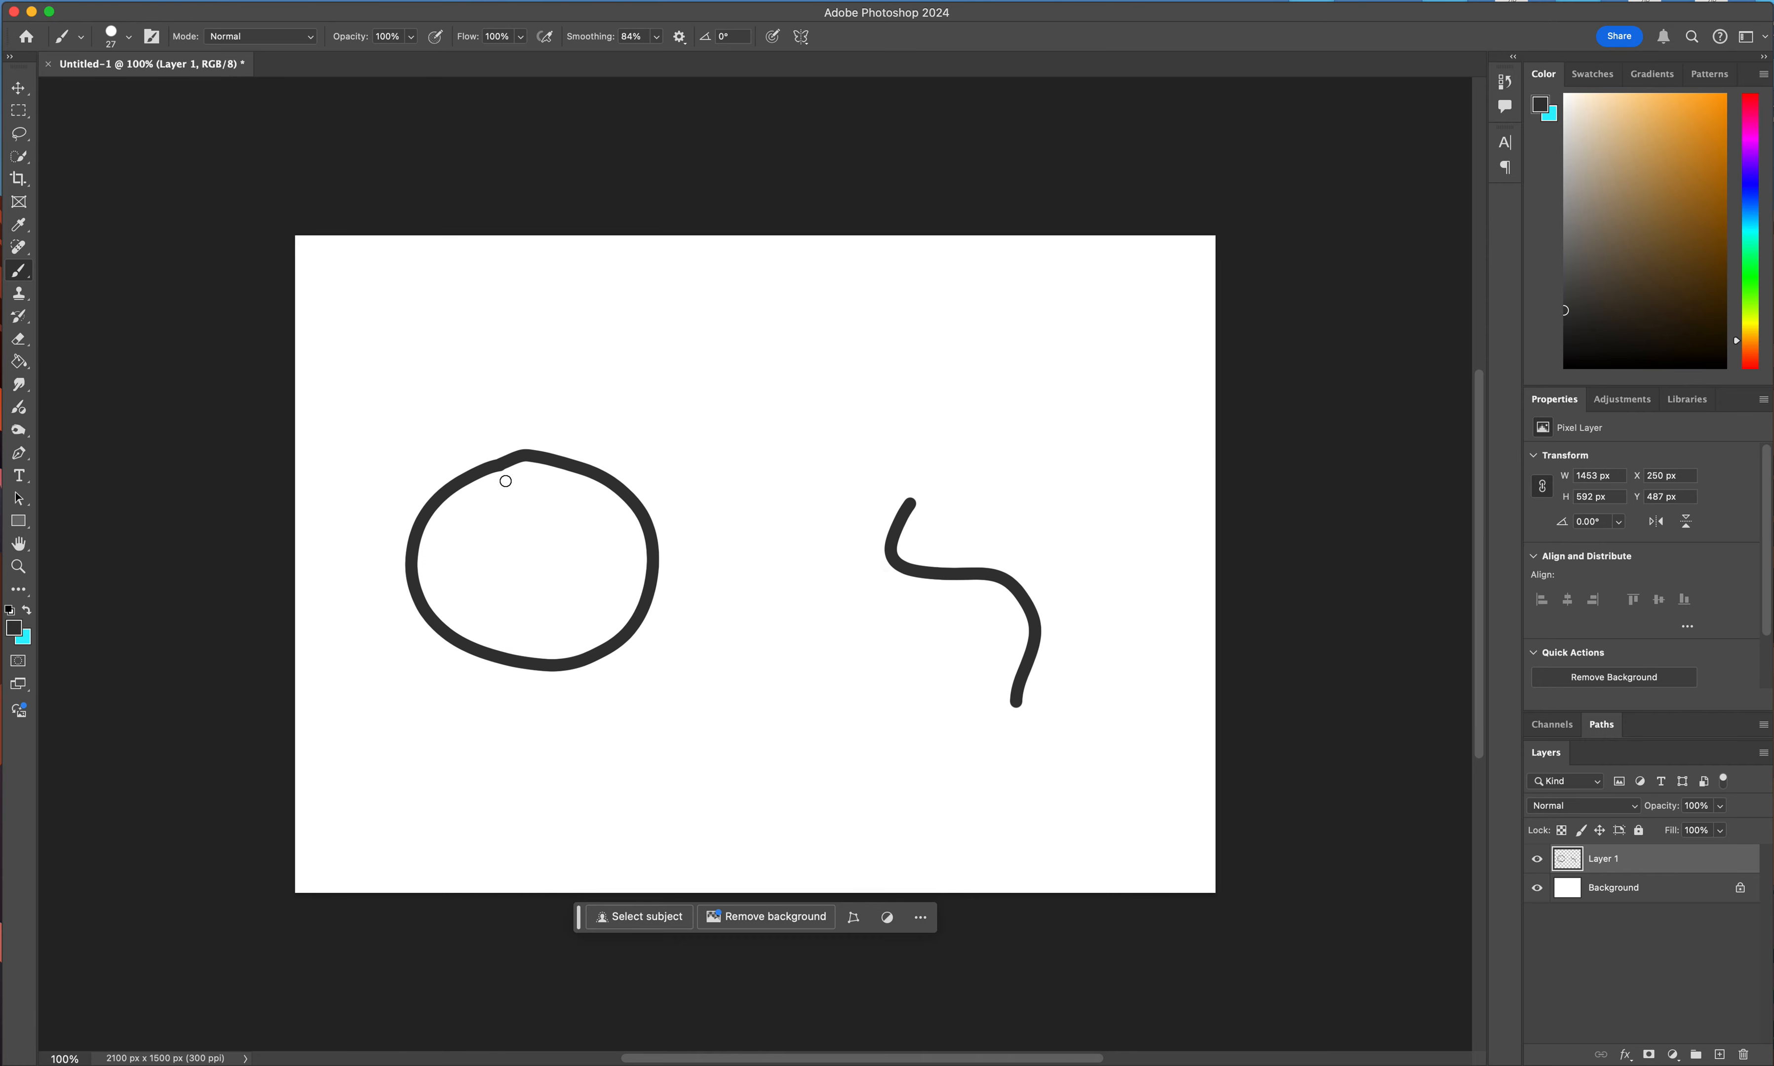
left_click(19, 362)
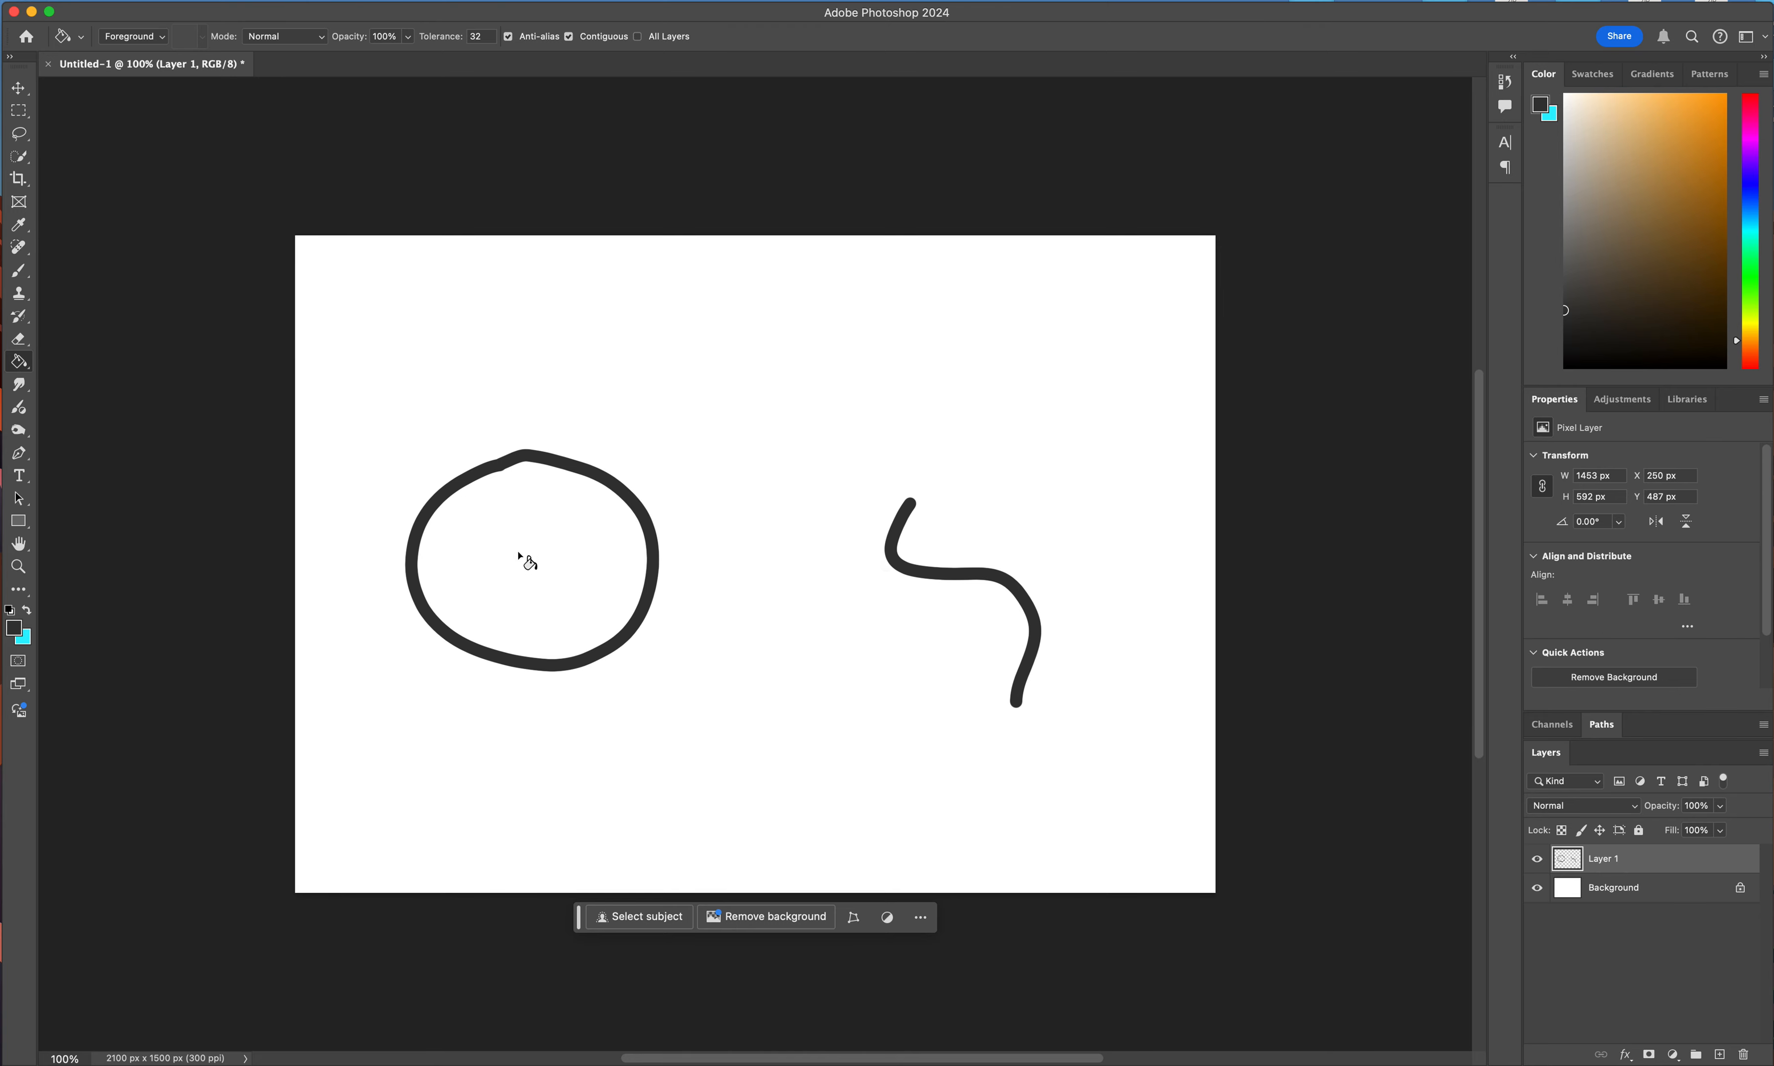
left_click(534, 557)
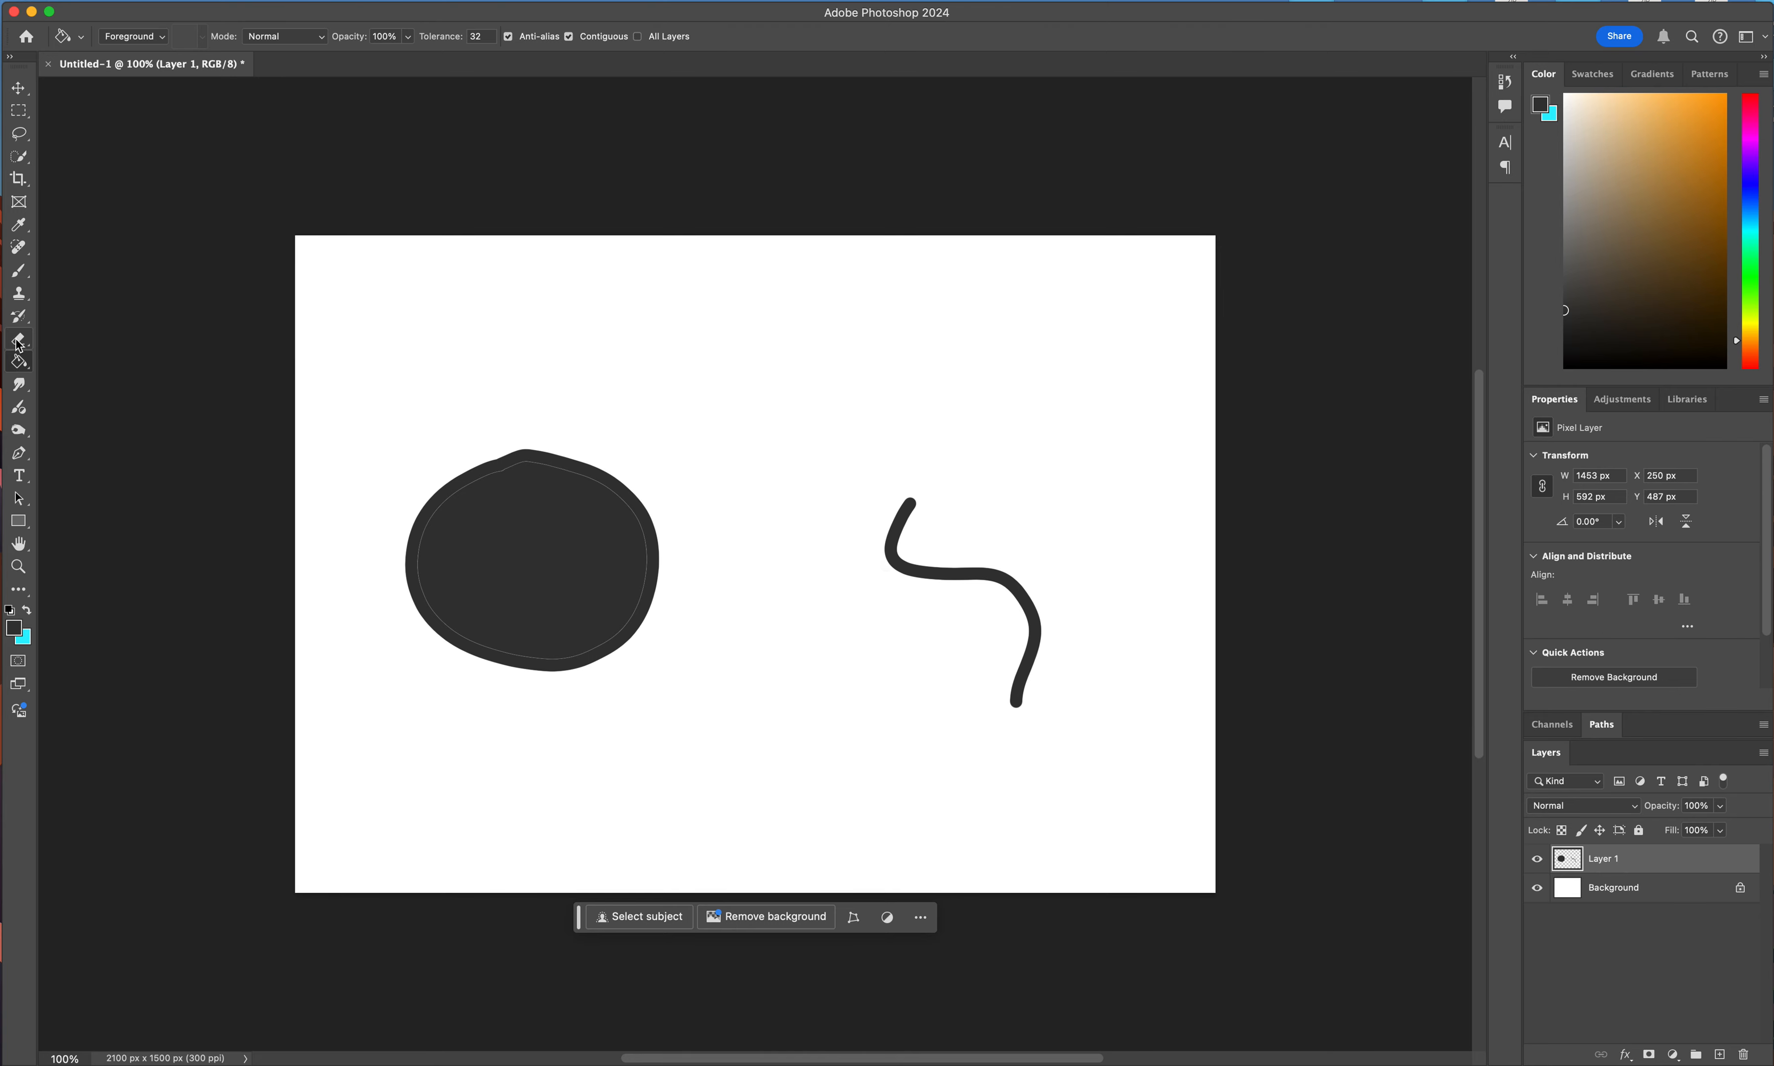
Paint over the thin light seam between the large round shape's outline and its fill.
left_click(19, 270)
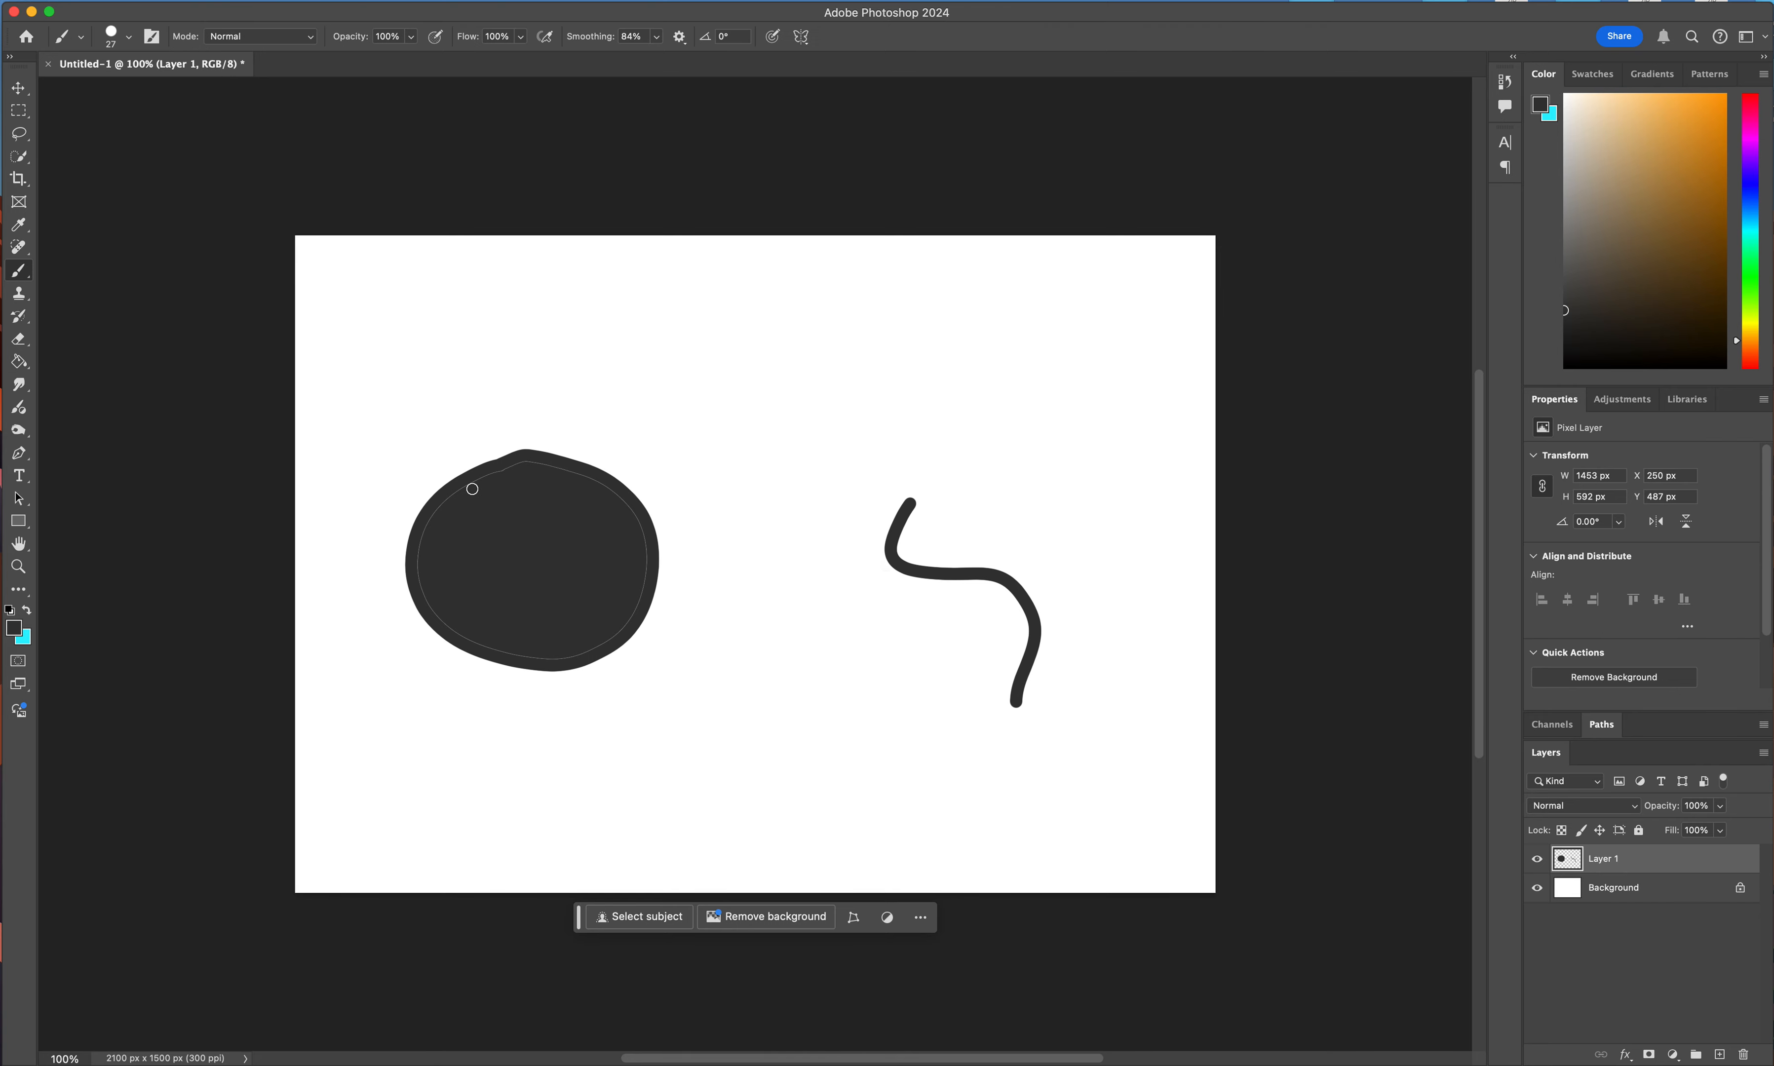
mouse_move(421, 544)
left_mouse_down()
mouse_move(421, 600)
mouse_move(453, 636)
mouse_move(562, 657)
mouse_move(636, 615)
mouse_move(636, 522)
left_mouse_up()
left_click_drag(562, 468, 467, 485)
Paint a smaller ring with a gap at its top near the upper middle of the canvas, try filling it, and undo the fill.
mouse_move(694, 306)
left_mouse_down()
mouse_move(653, 332)
mouse_move(639, 383)
mouse_move(680, 433)
mouse_move(751, 452)
mouse_move(795, 421)
mouse_move(805, 367)
mouse_move(721, 309)
left_mouse_up()
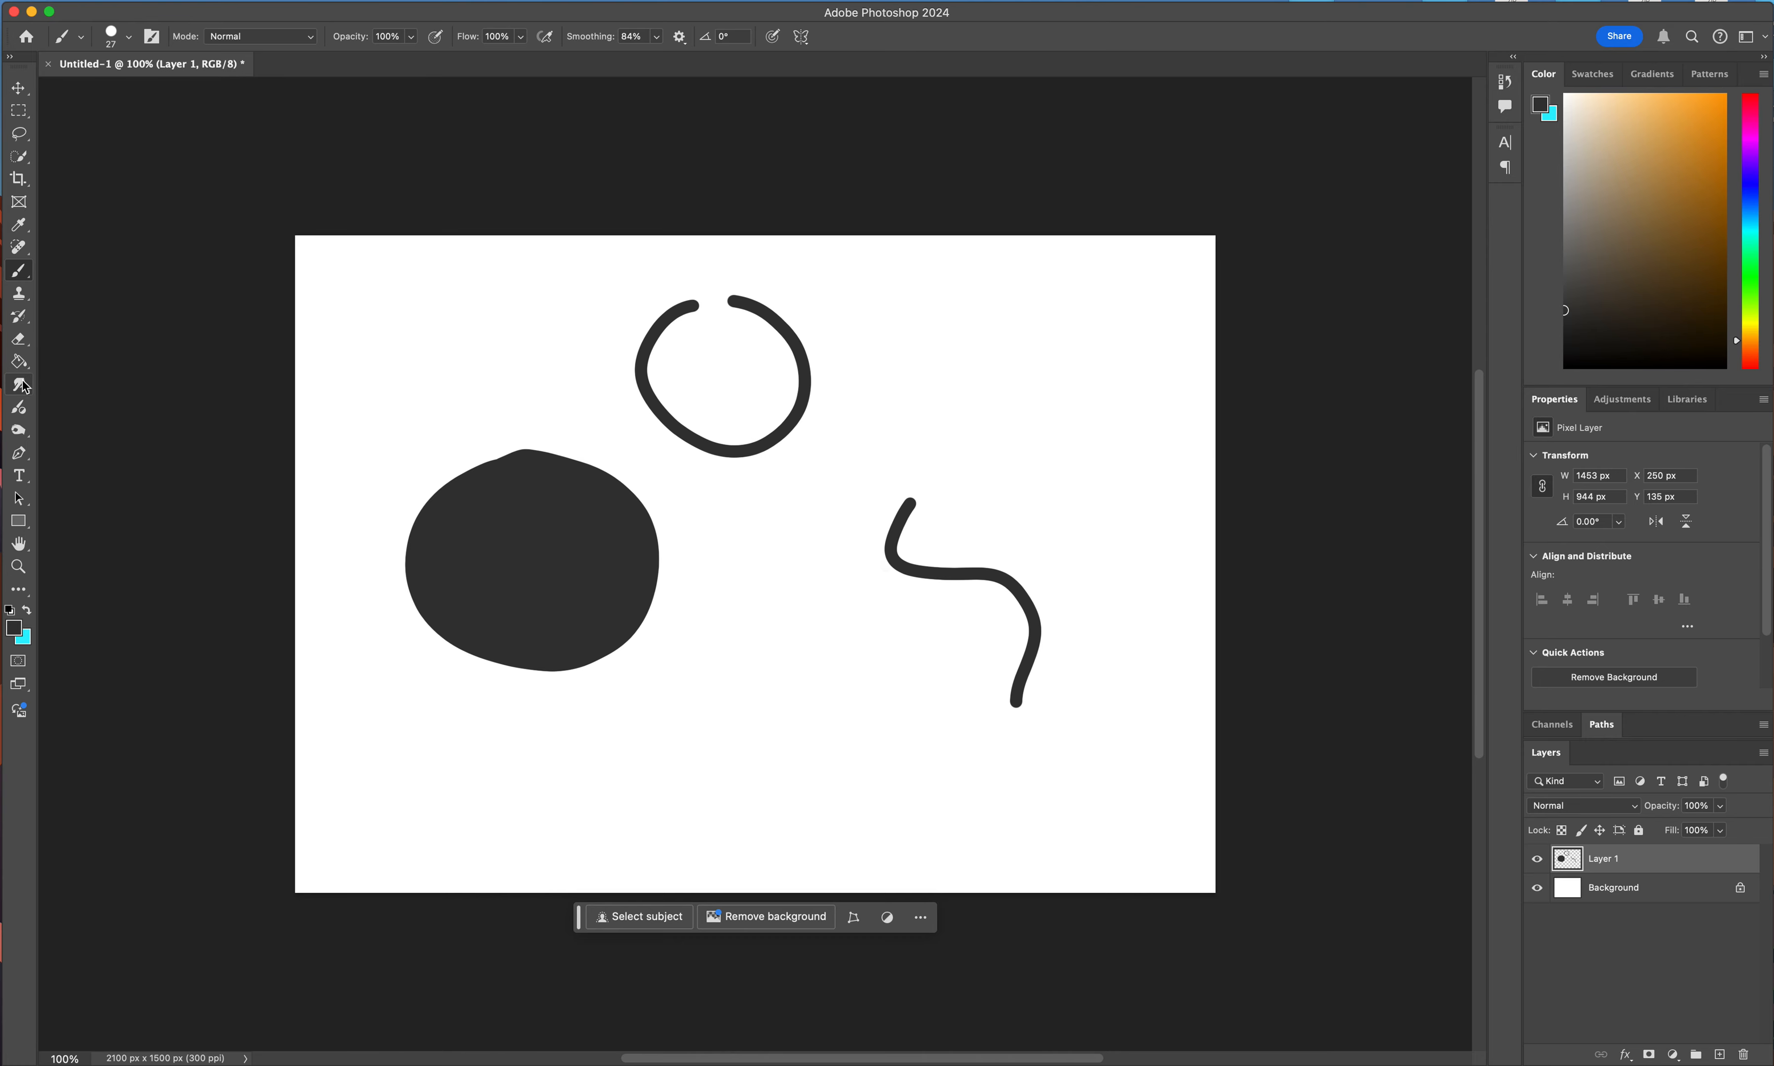
left_click(19, 360)
left_click(724, 365)
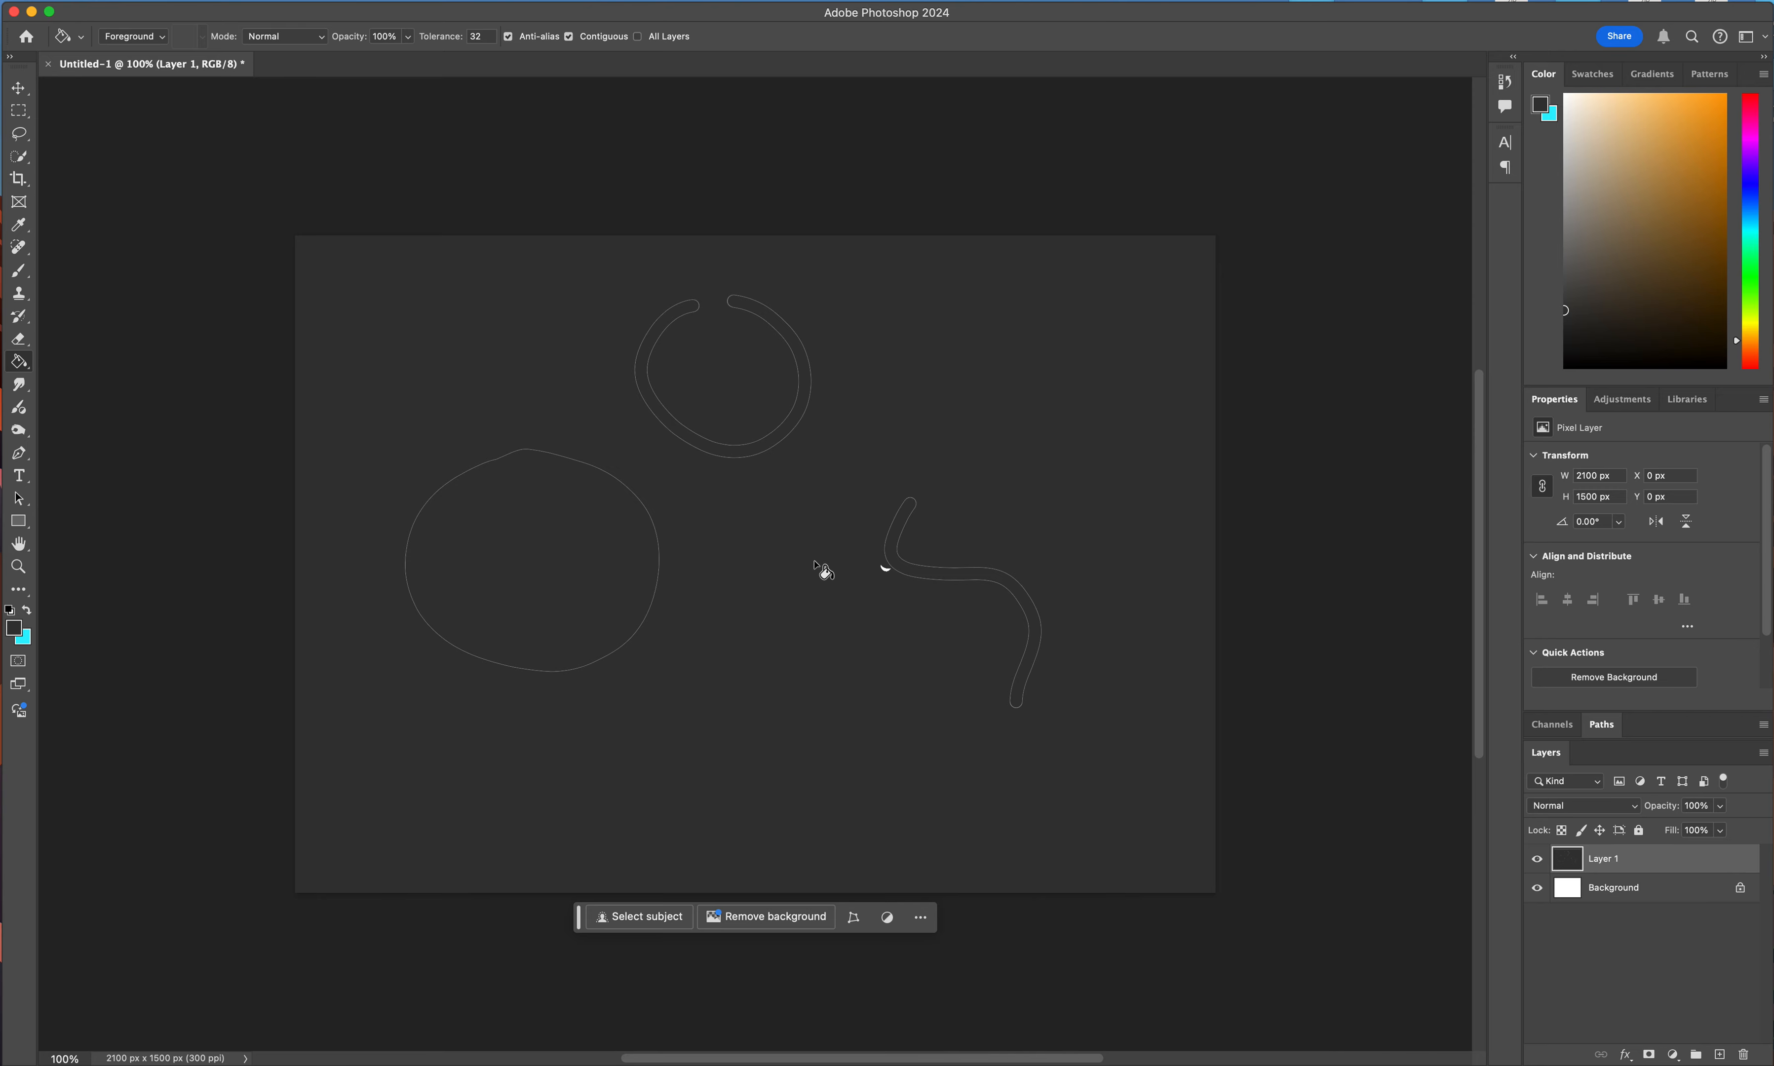
key("super+z")
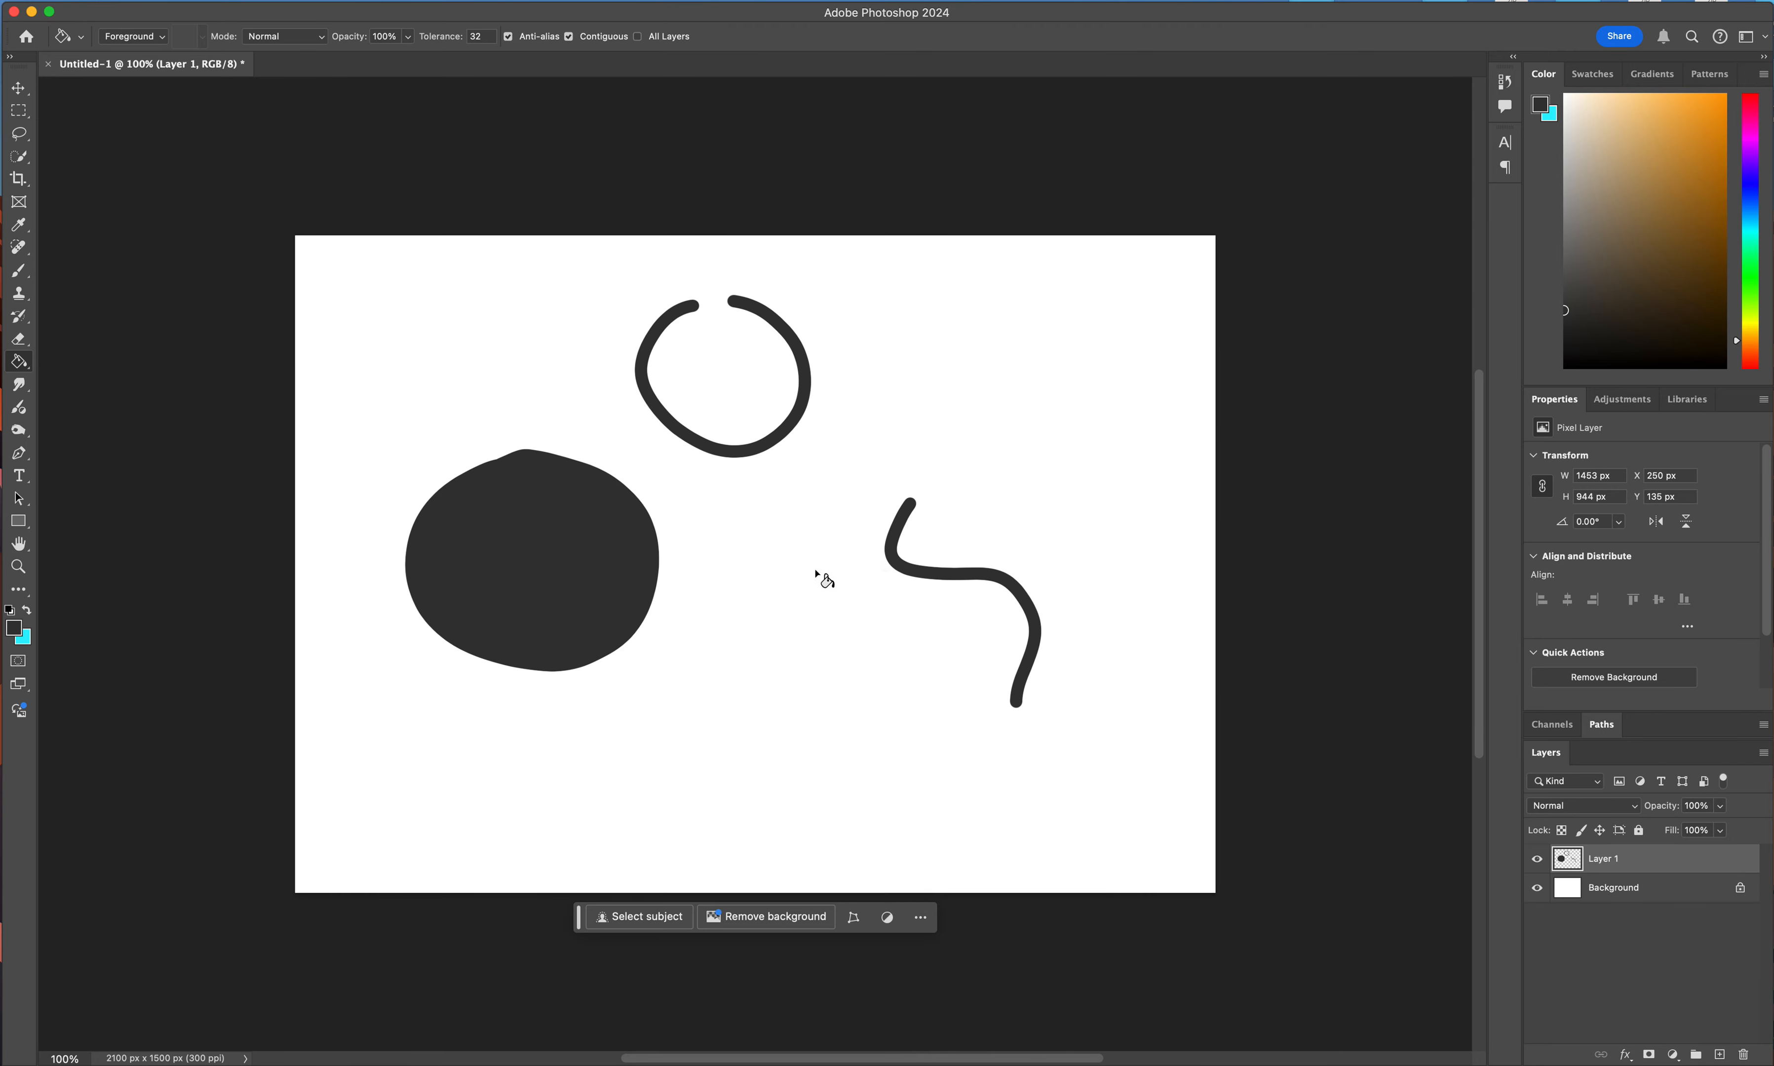
Close the gap at the top of the smaller ring with the Brush and fill its interior with the foreground color.
left_click(19, 270)
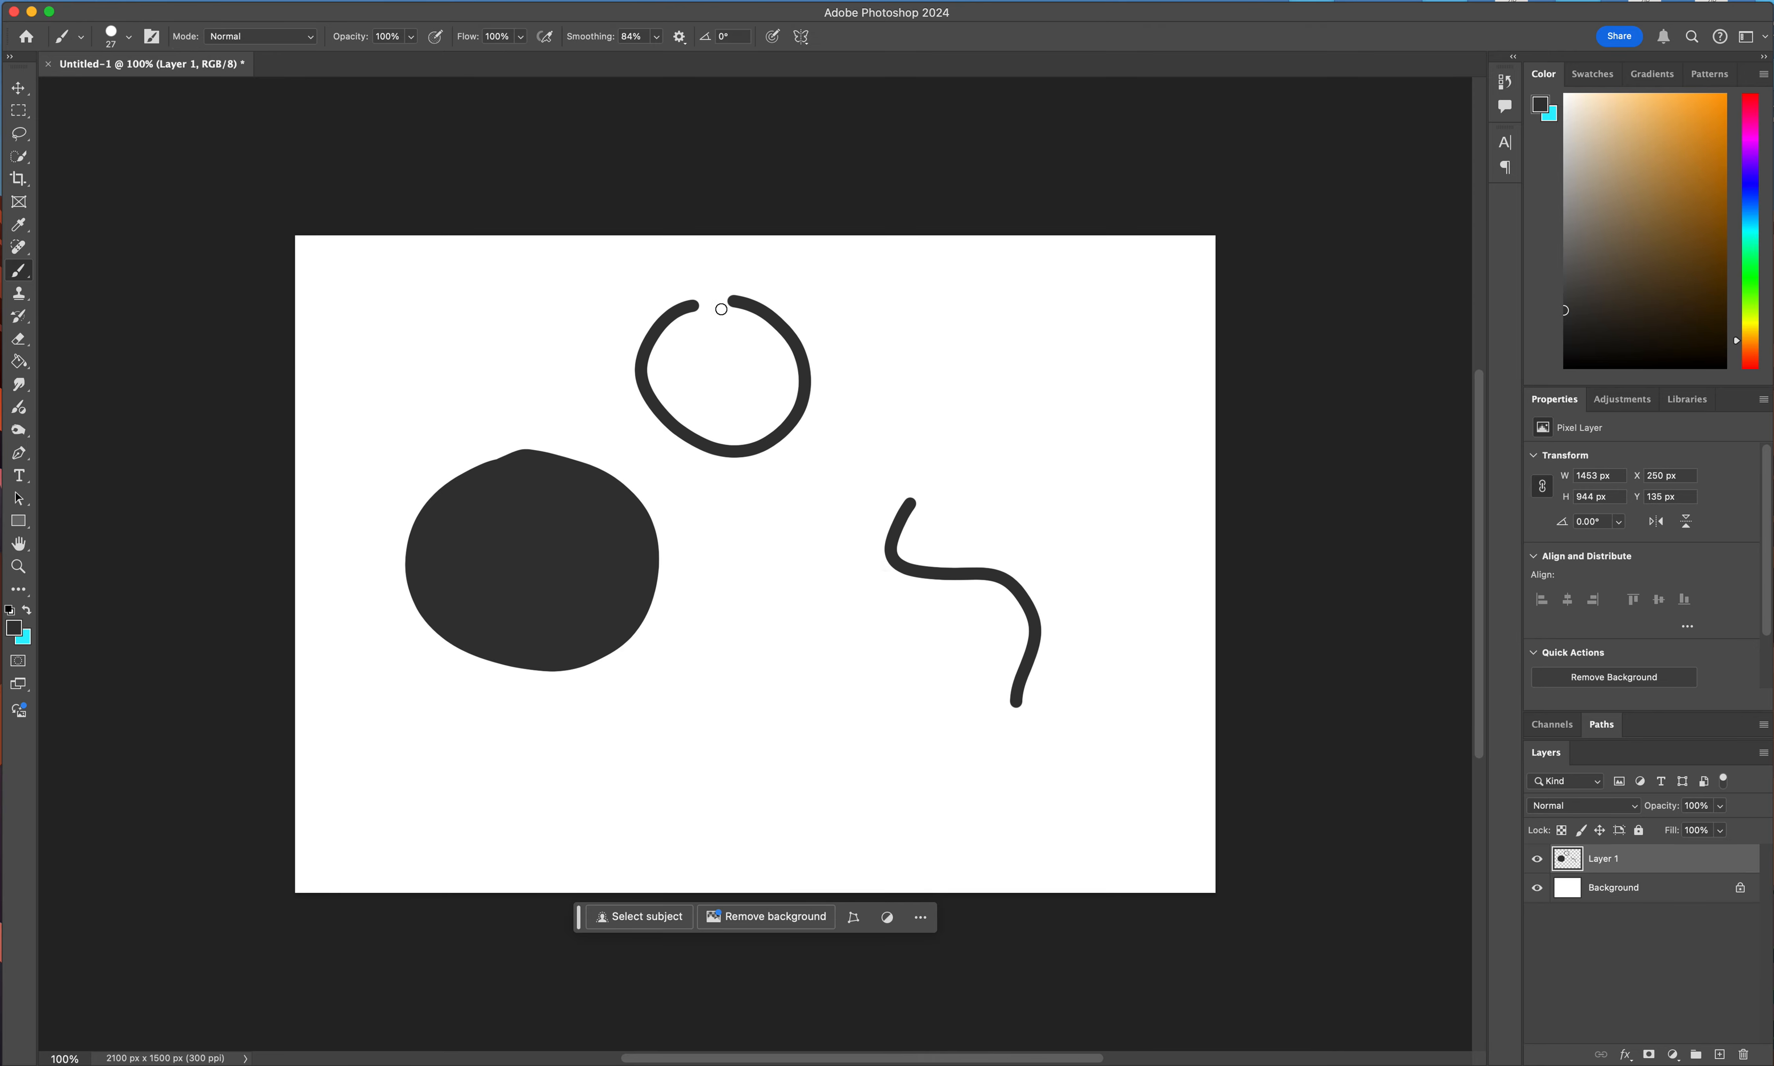
left_click_drag(689, 306, 751, 301)
left_click(19, 362)
left_click(722, 358)
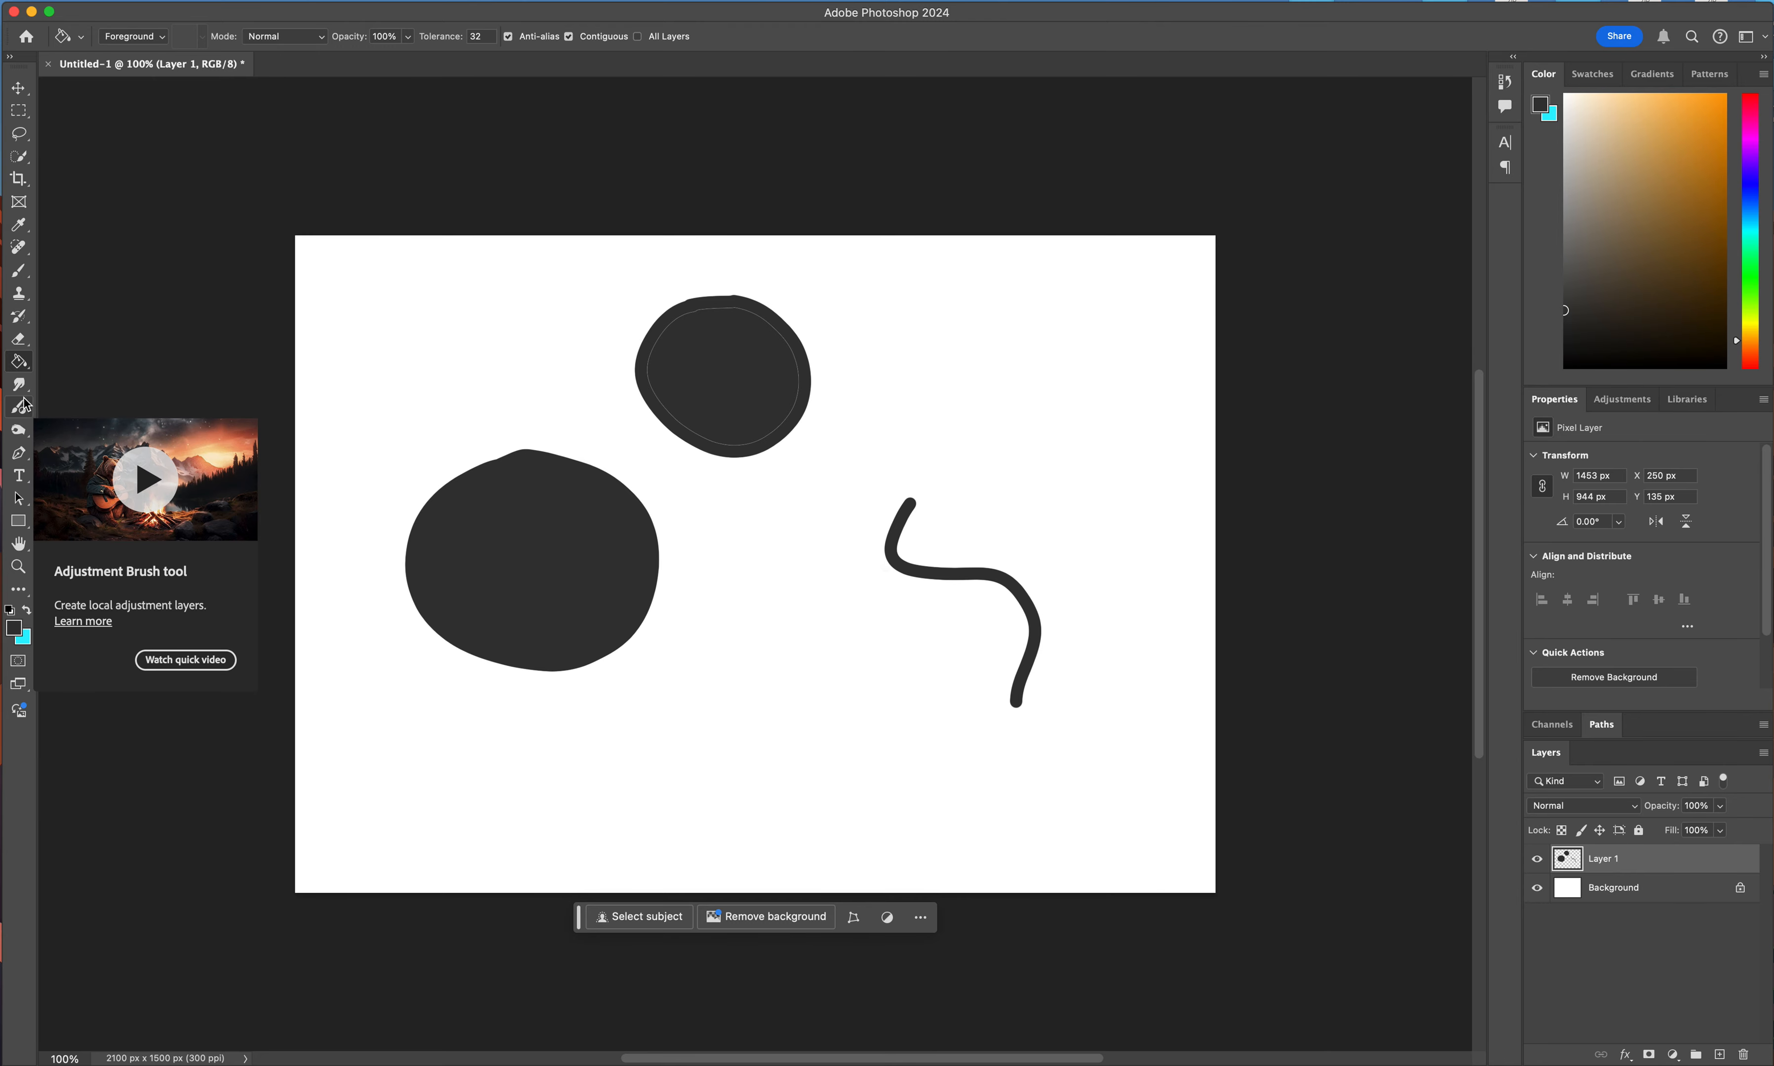
Create a placeholder paragraph text box in Baskerville Bold 12 pt in the canvas's upper-left area and delete it.
left_click_drag(25, 488, 52, 471)
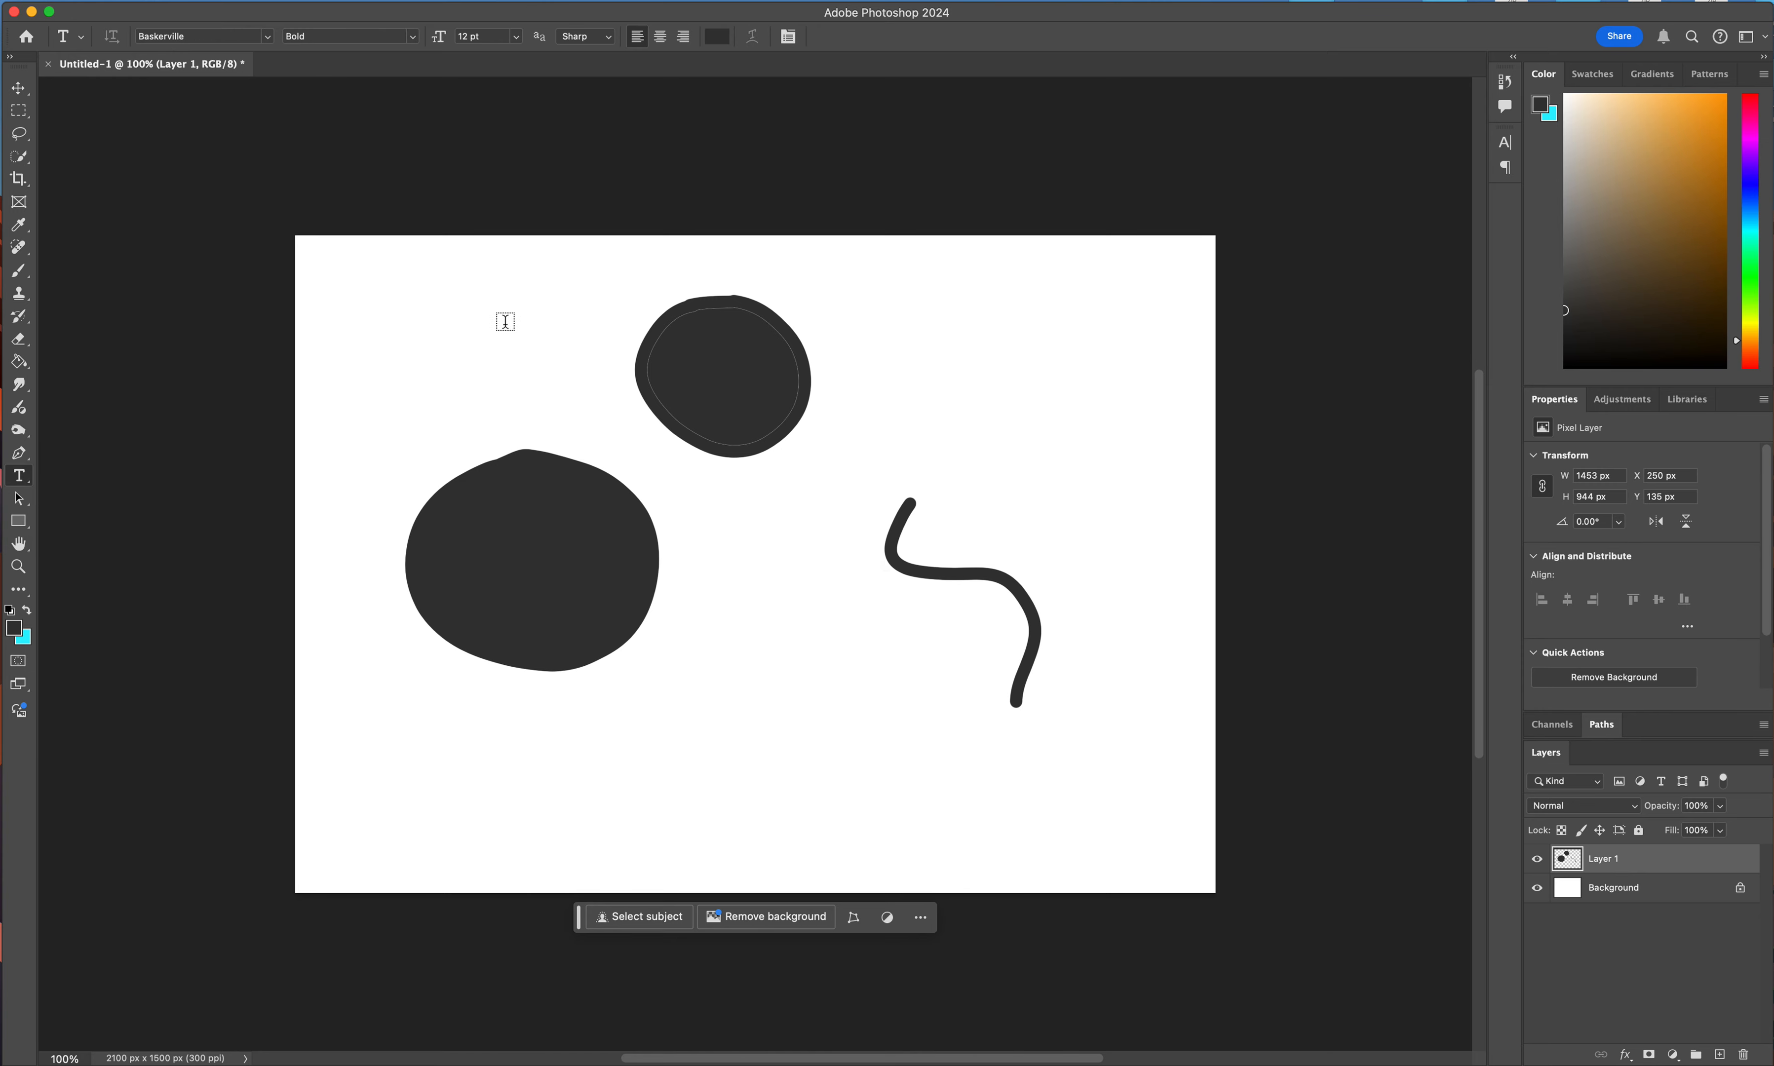
left_click_drag(328, 267, 599, 414)
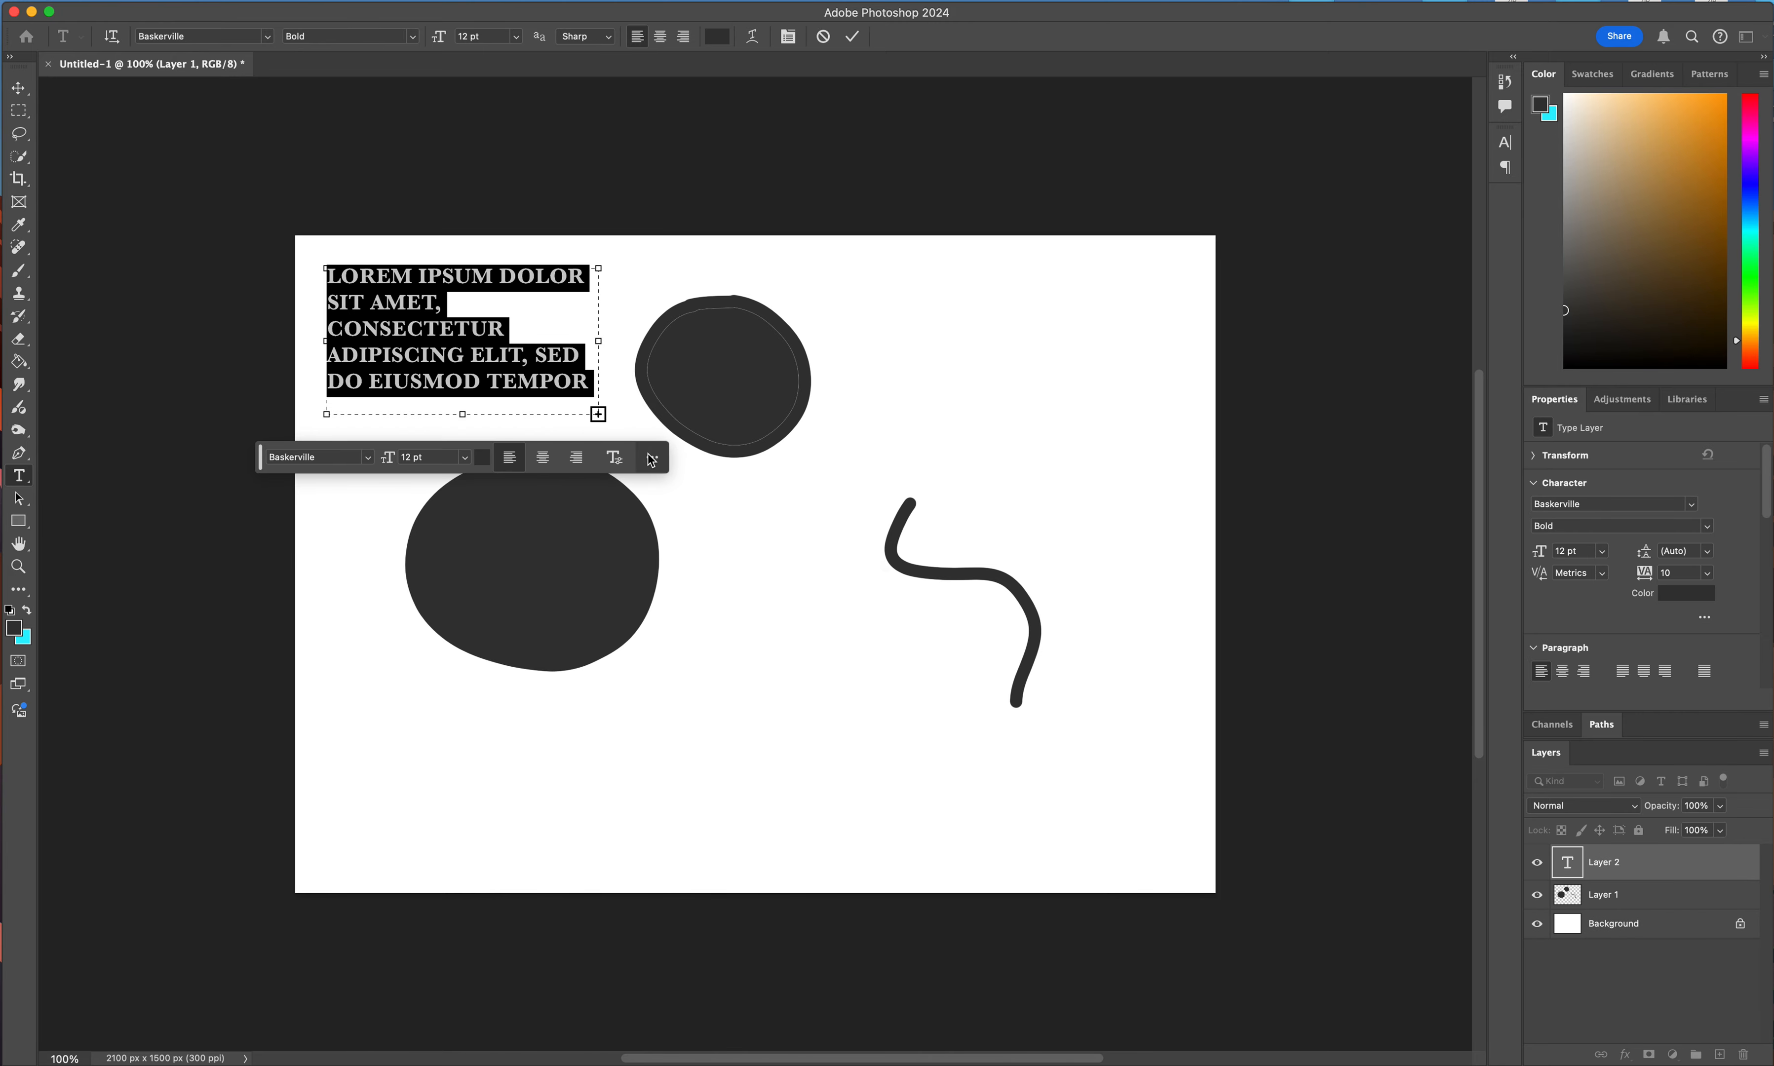
left_click(18, 88)
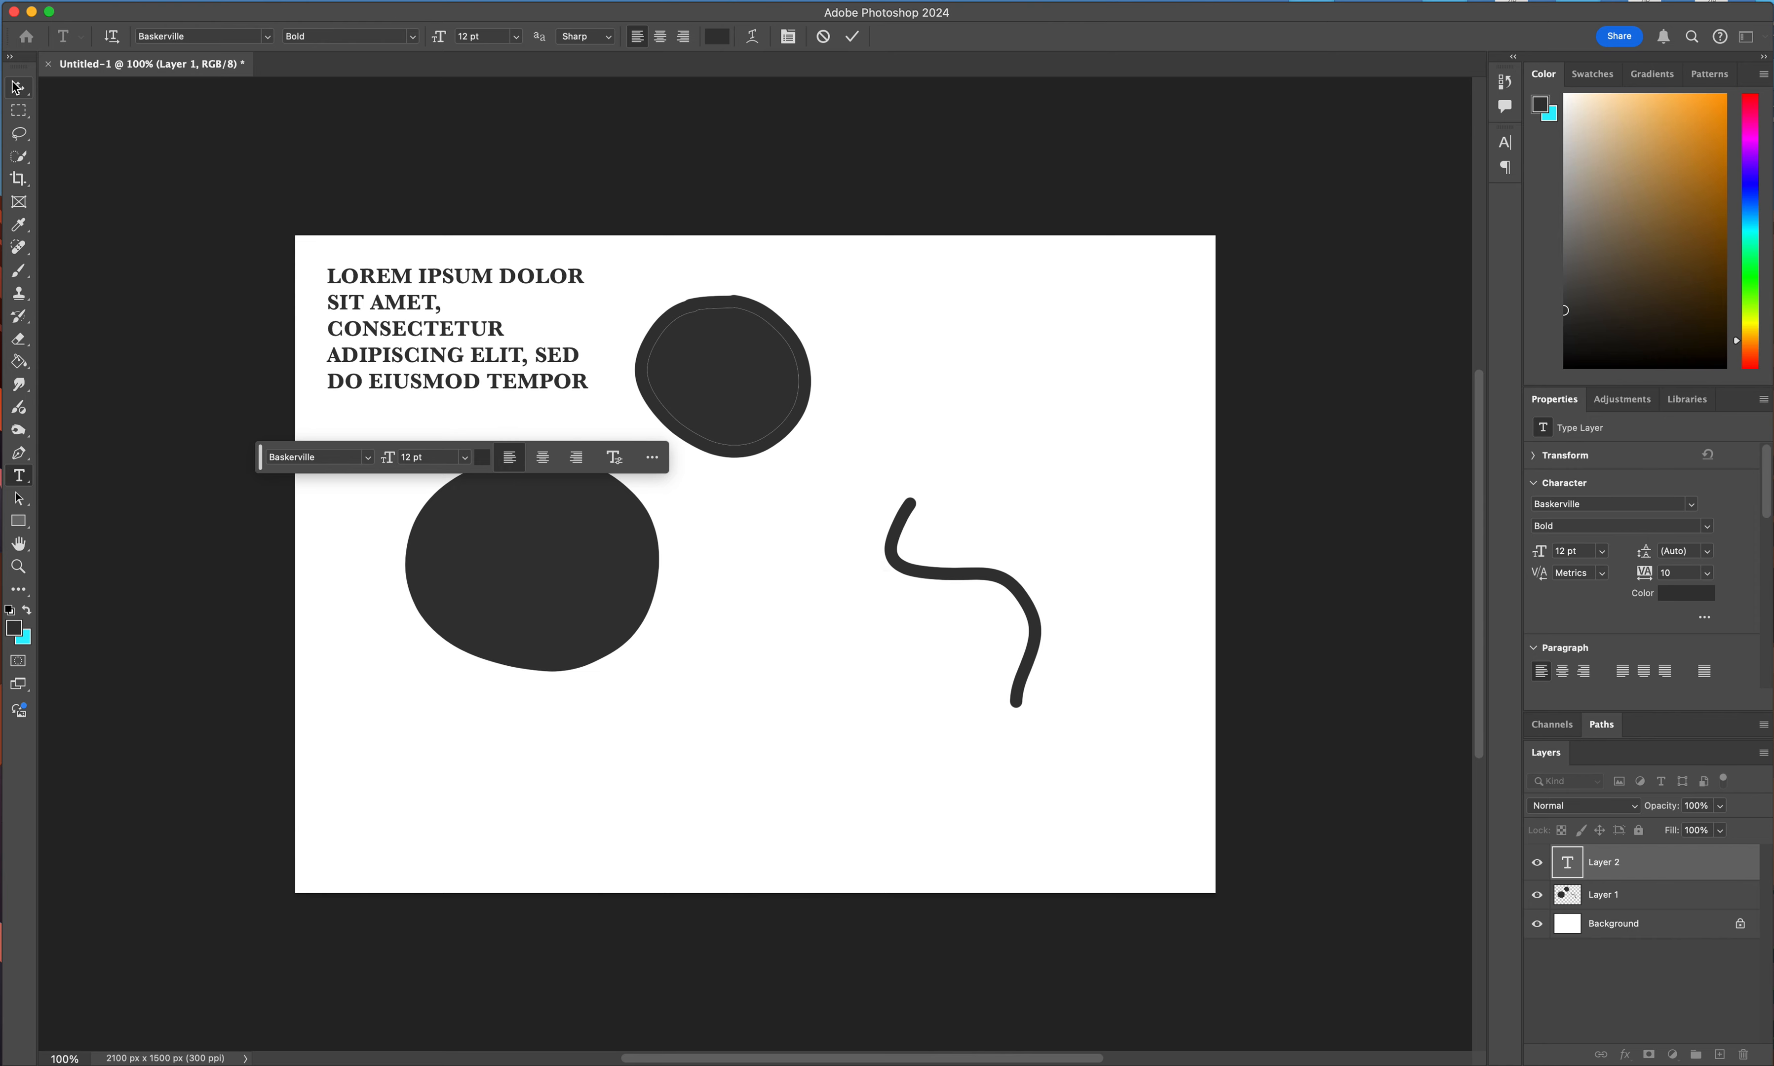
key("Delete")
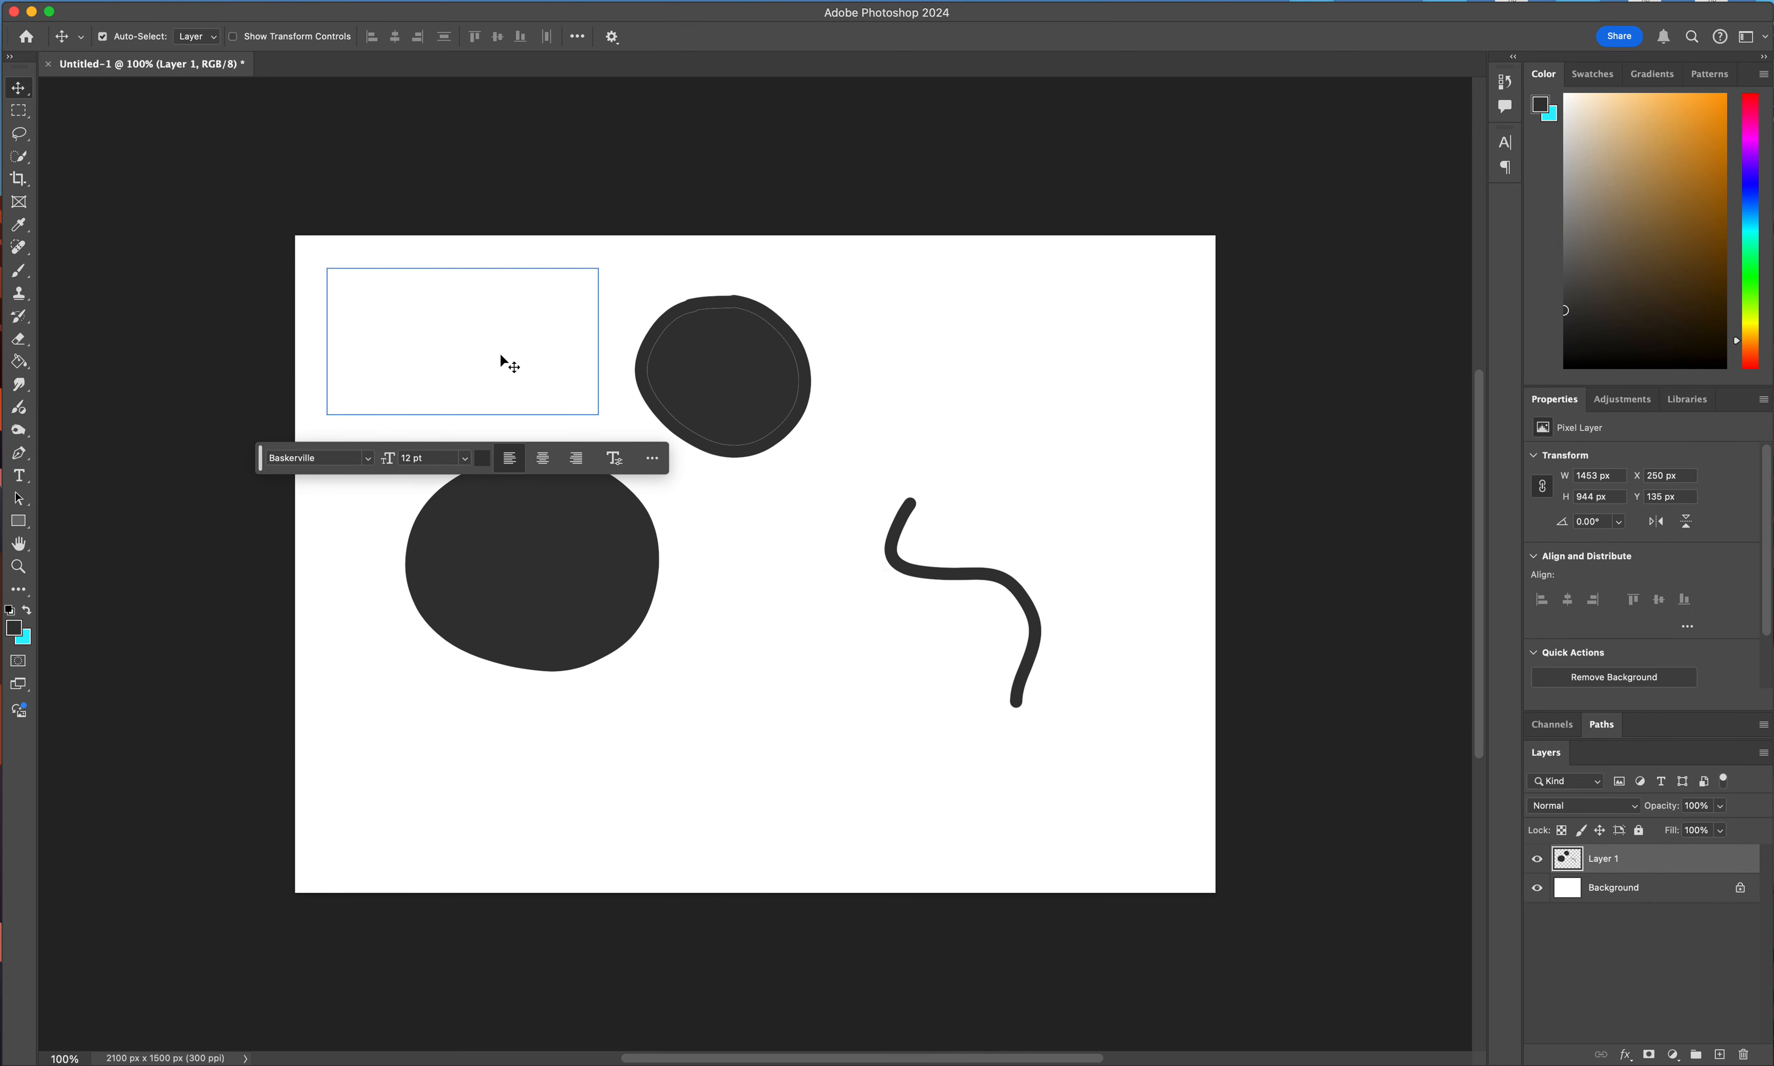
Draw an ellipse shape about 395 by 348 px in the upper-left area of the canvas, above the large round shape.
left_click(19, 523)
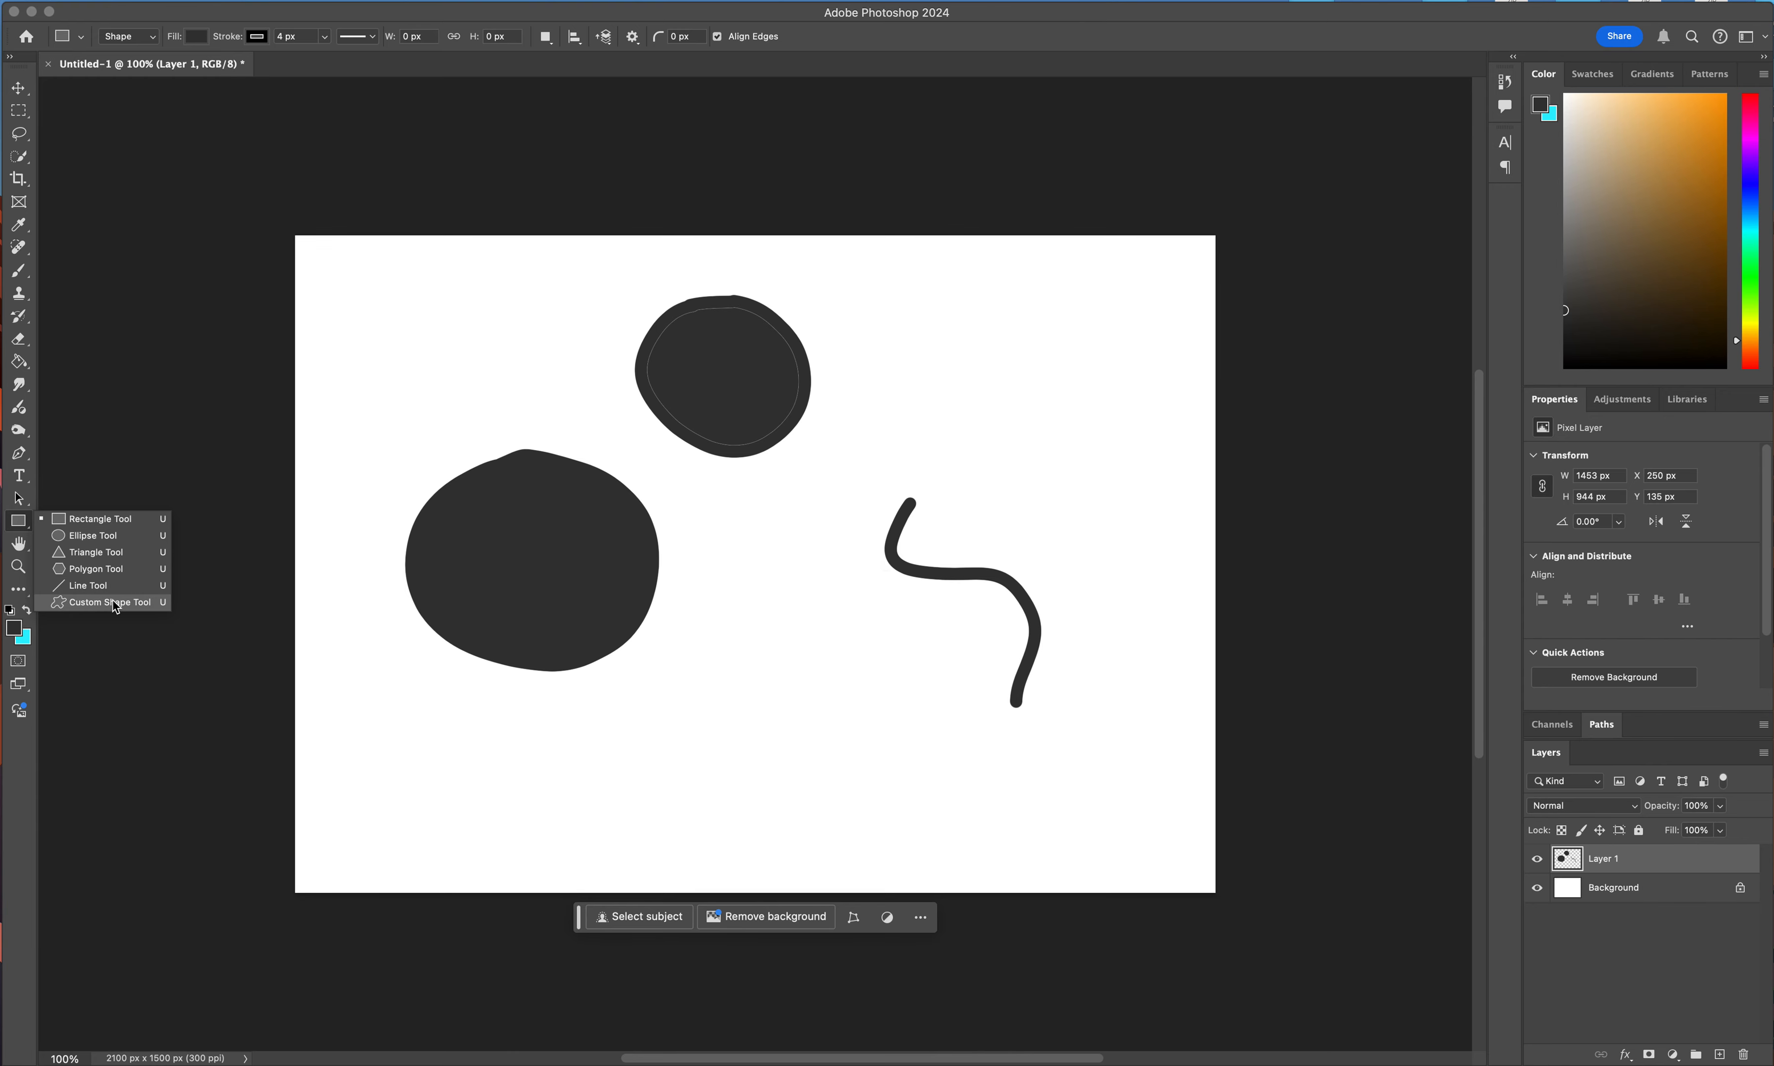
left_click(93, 535)
left_click_drag(385, 286, 558, 439)
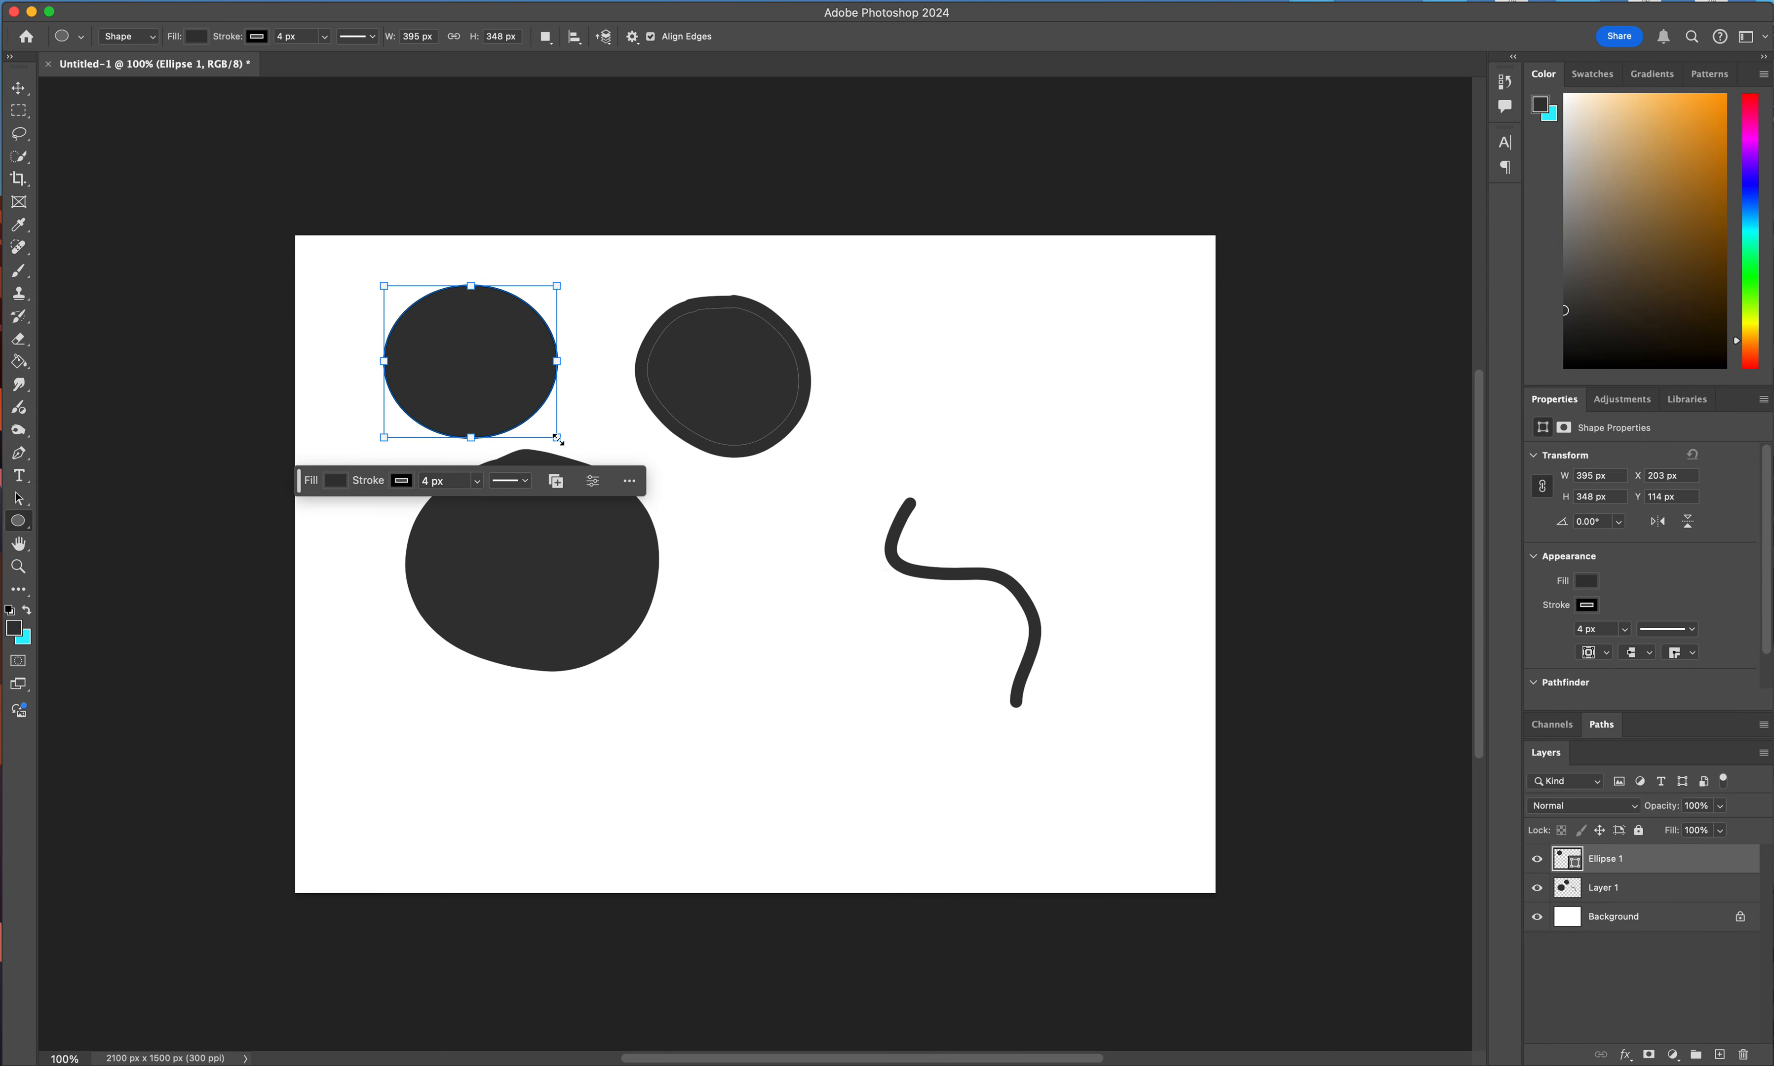
Choose a brown foreground color and apply the same brown as the ellipse's fill.
left_click(1619, 257)
left_click_drag(1619, 257, 1677, 237)
left_click(1589, 583)
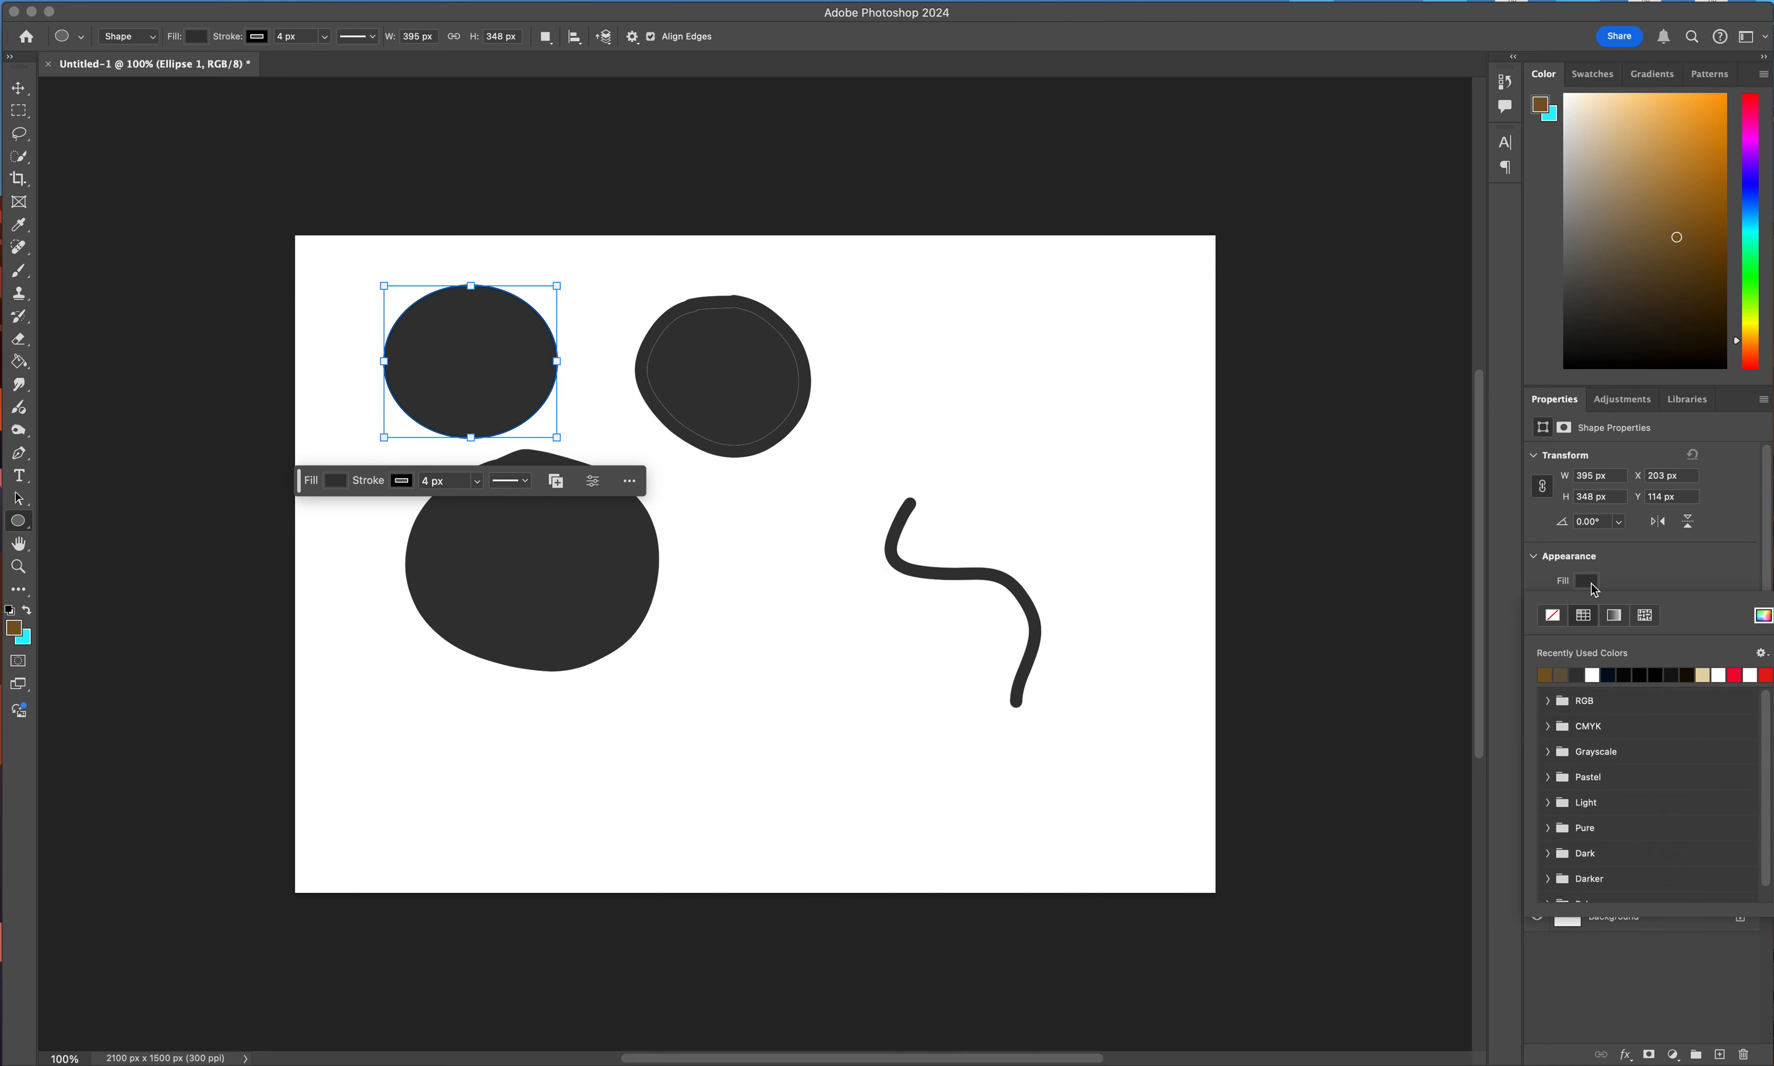
left_click(1545, 675)
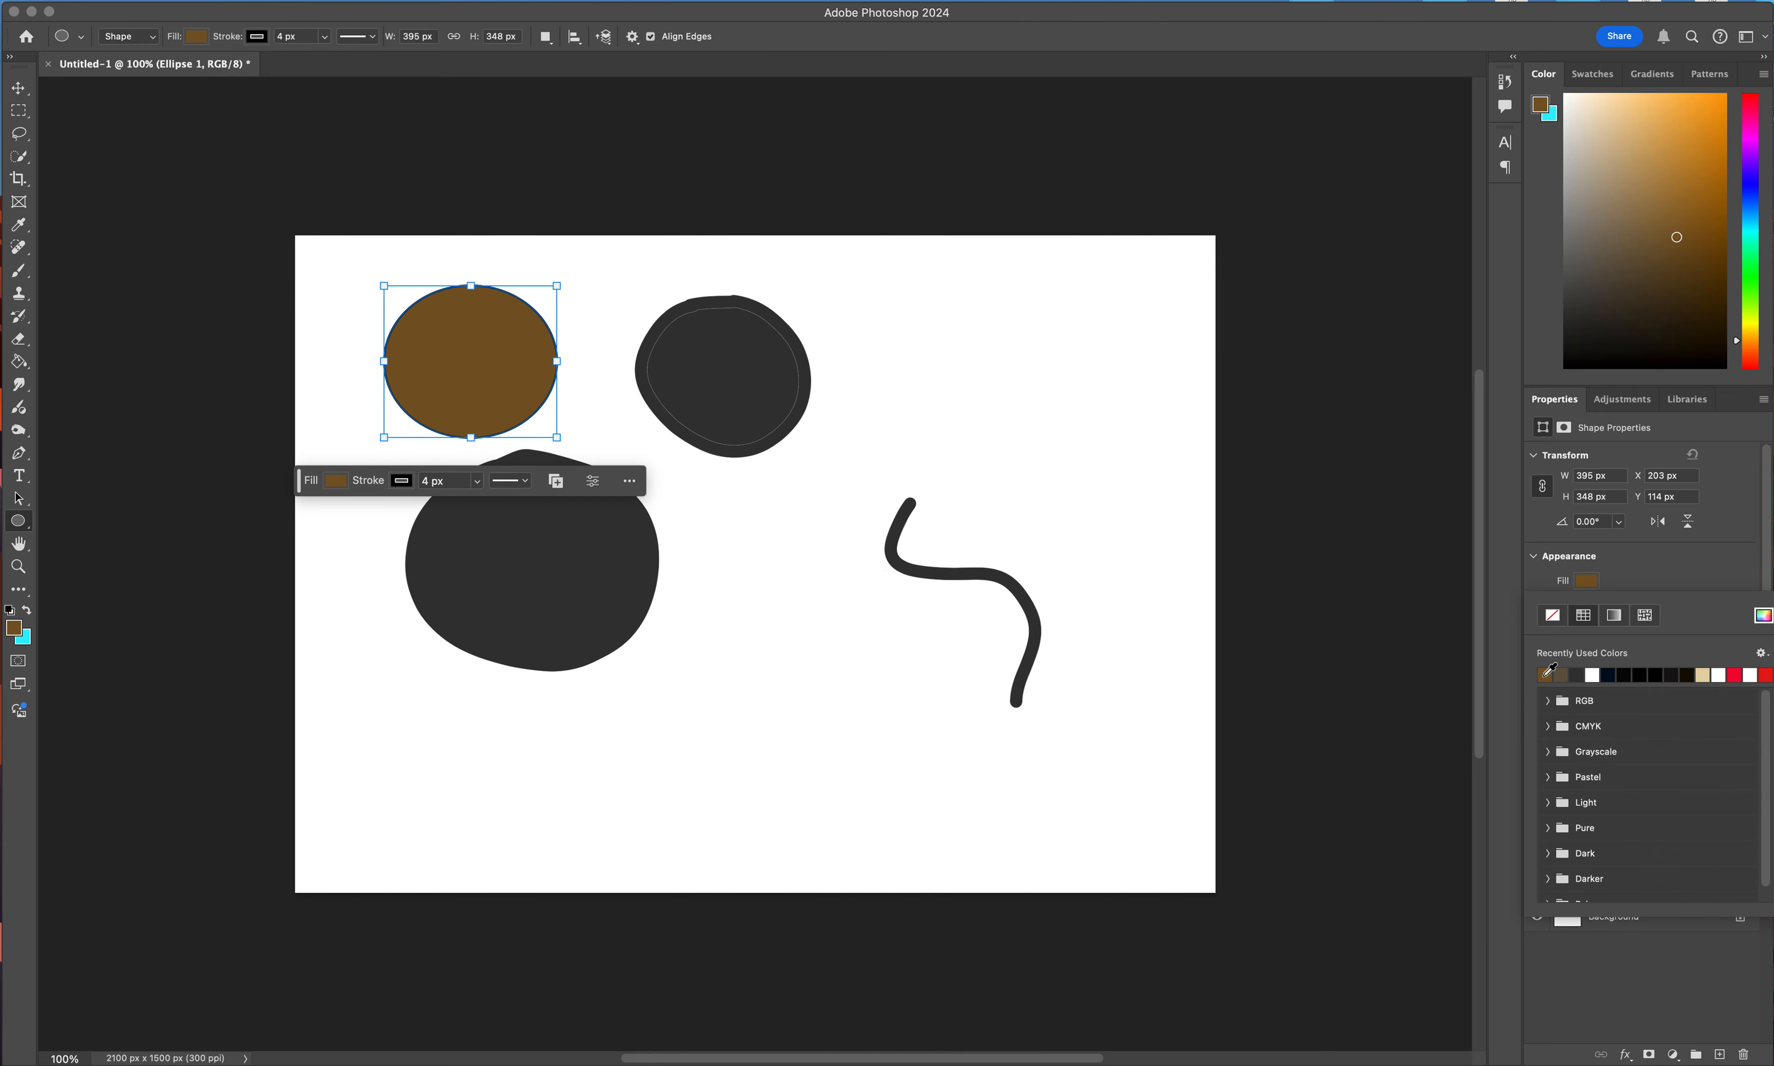
left_click(1665, 567)
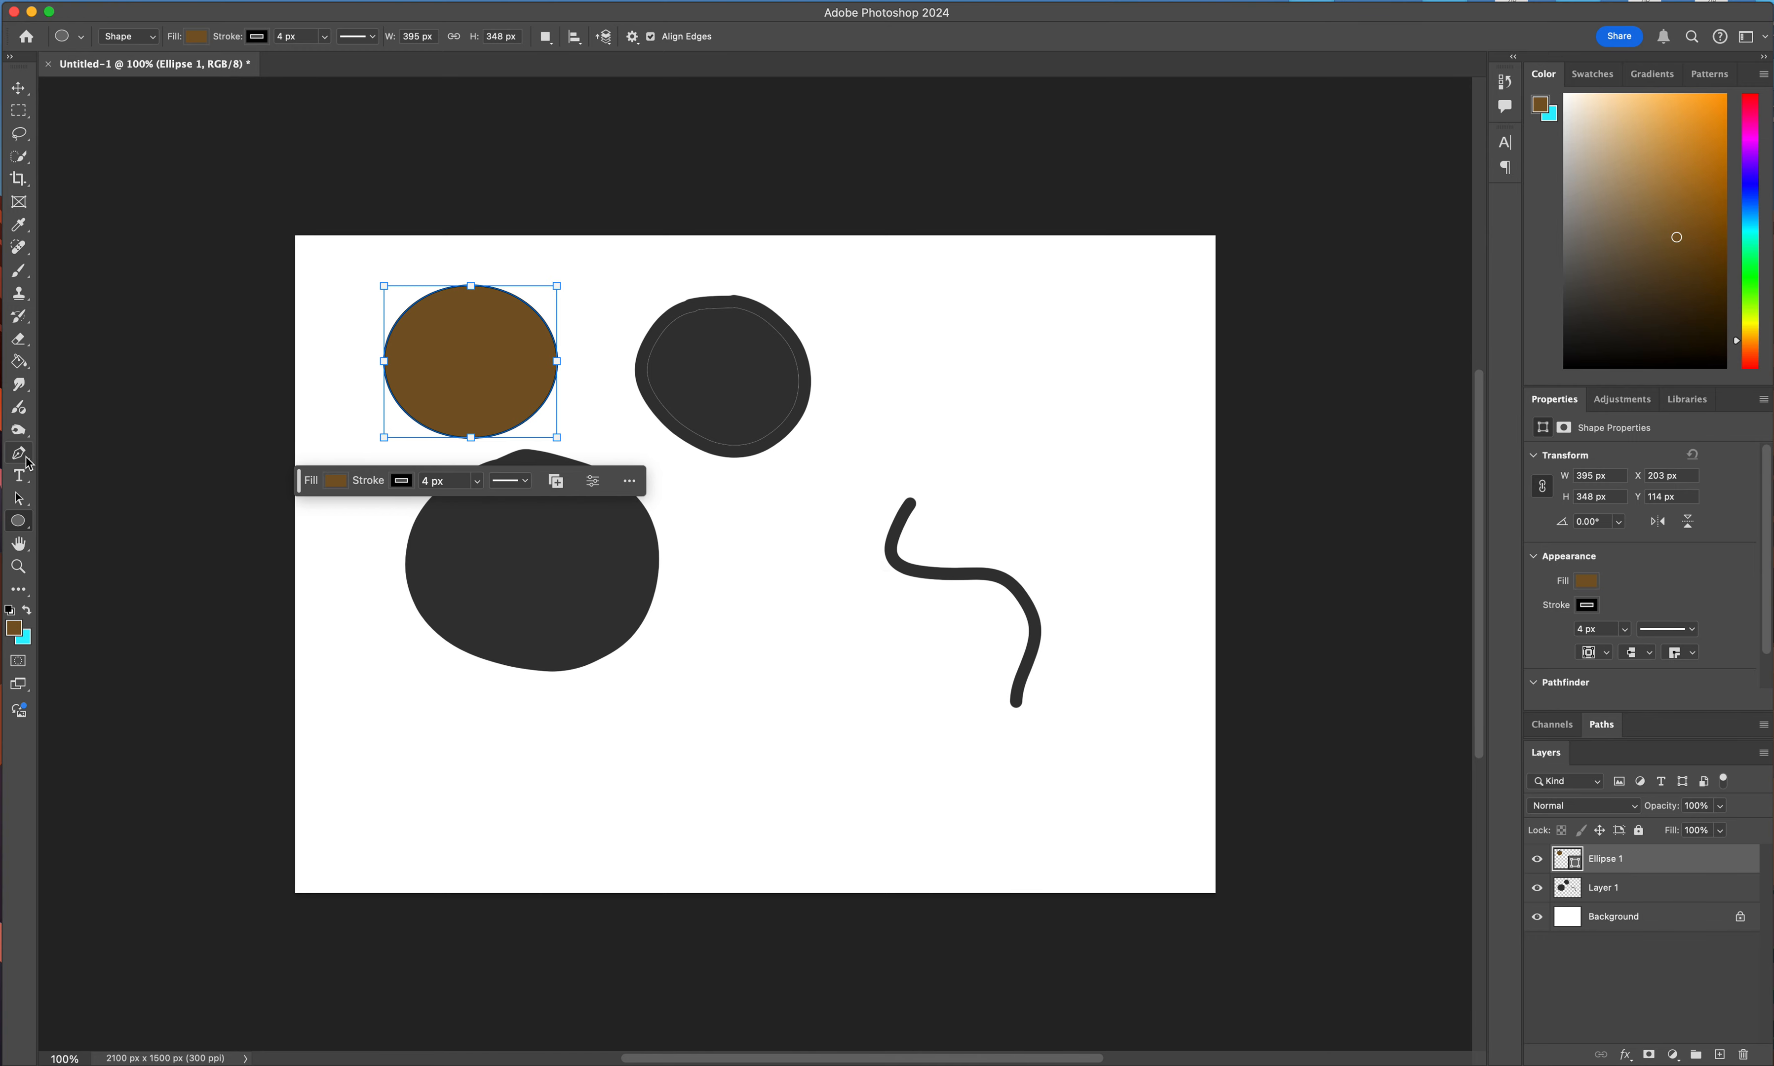
Use the Zoom tool to magnify the middle of the canvas and return to 100%, trying its zoom-in and zoom-out modes.
left_click(23, 573)
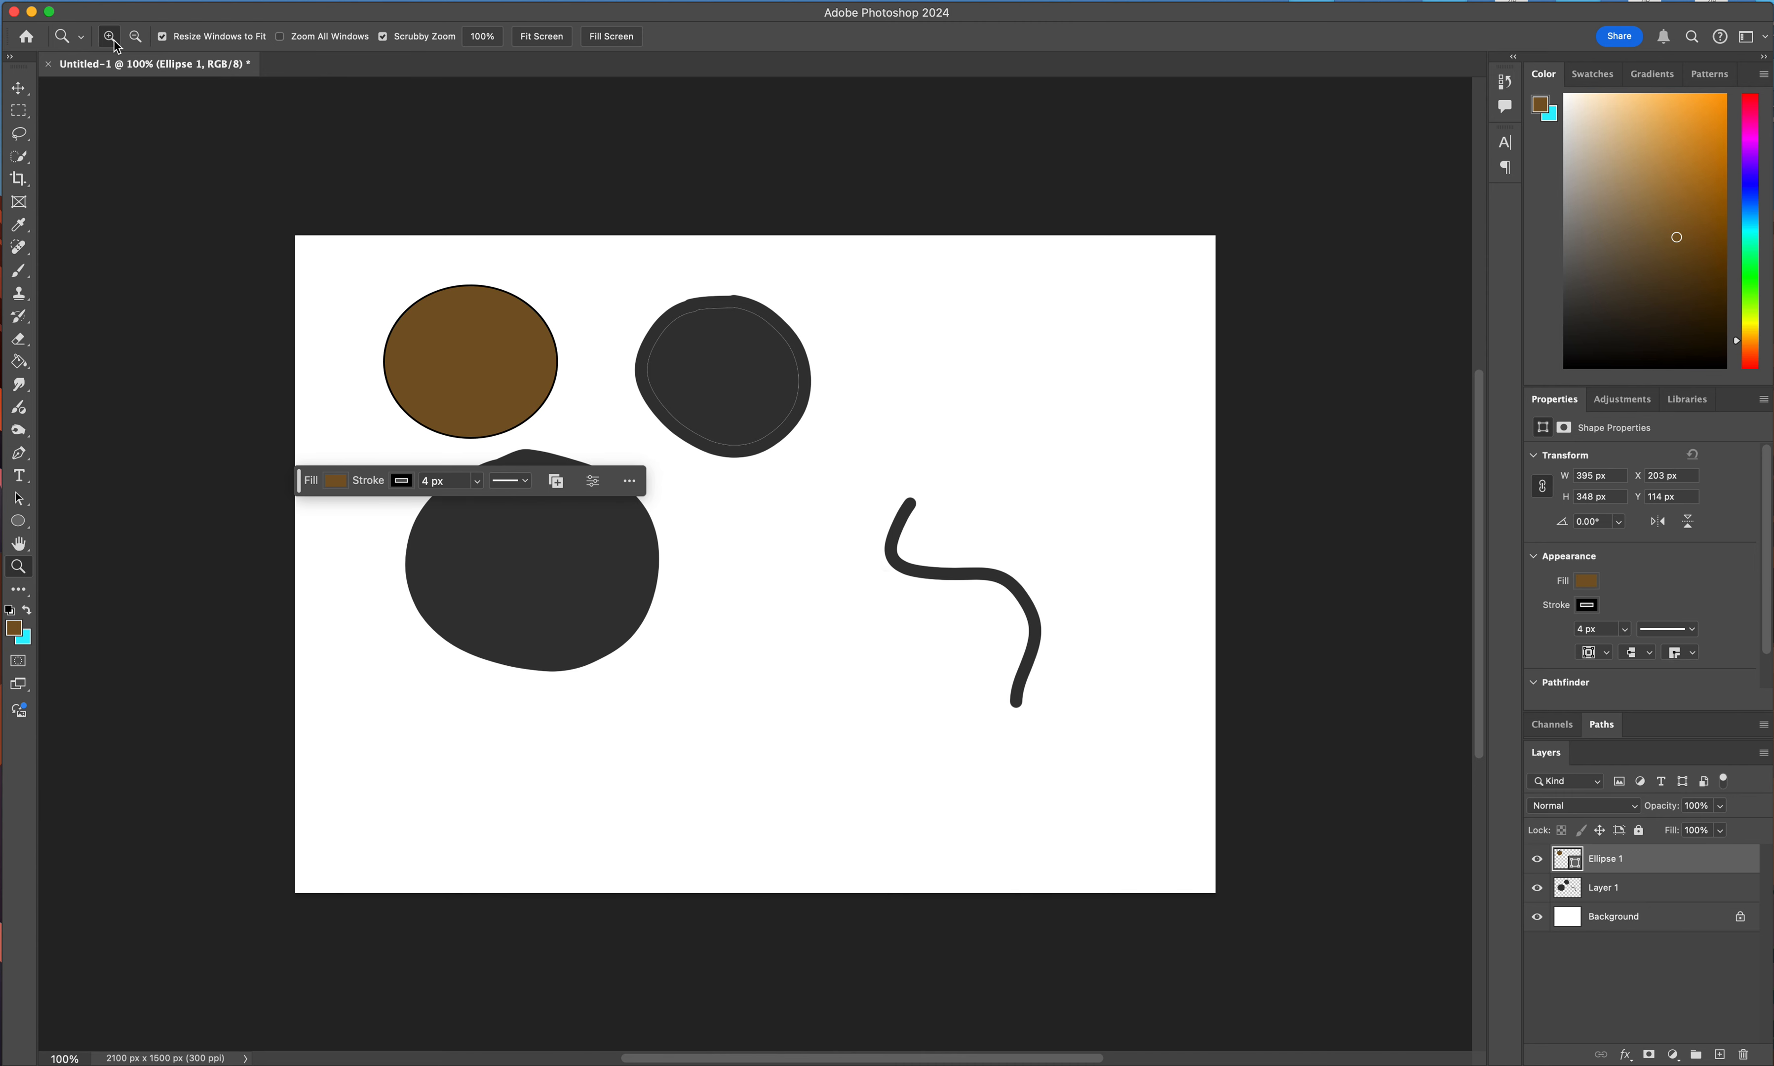
left_click(749, 582)
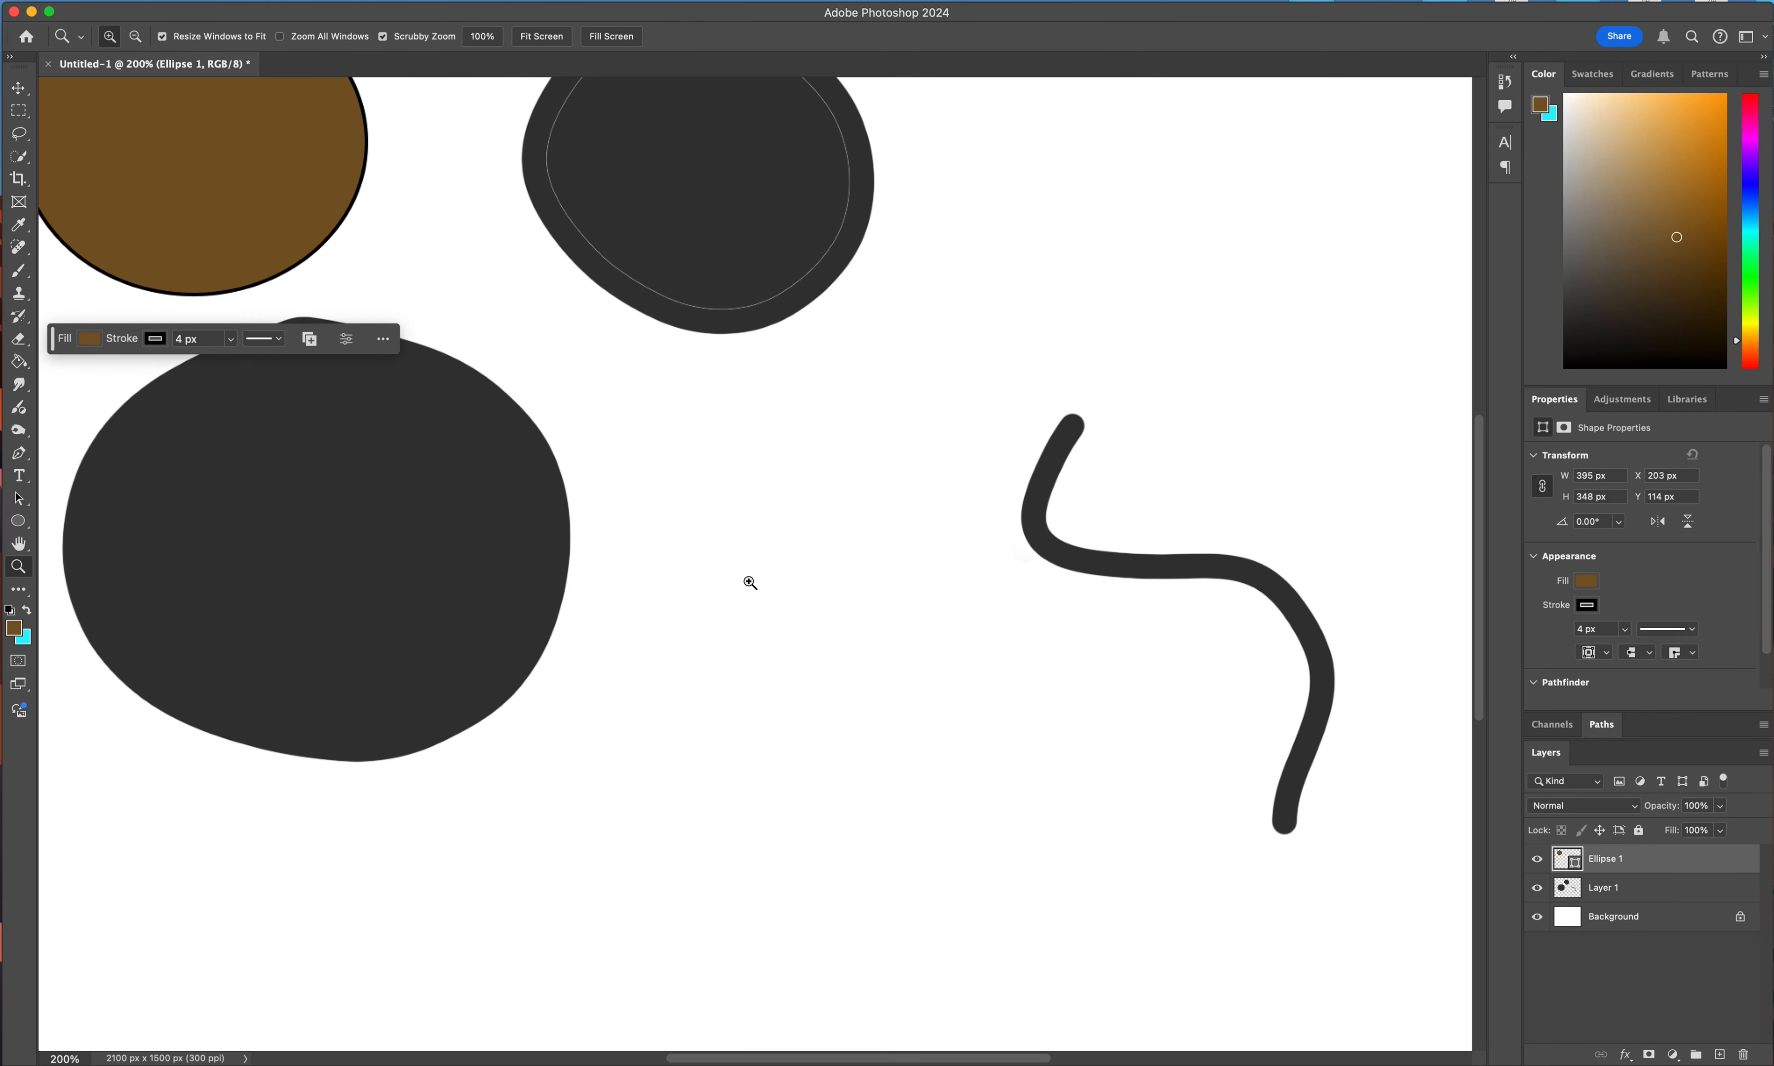
left_click(748, 582)
left_click(134, 36)
left_click(769, 556)
left_click(770, 557)
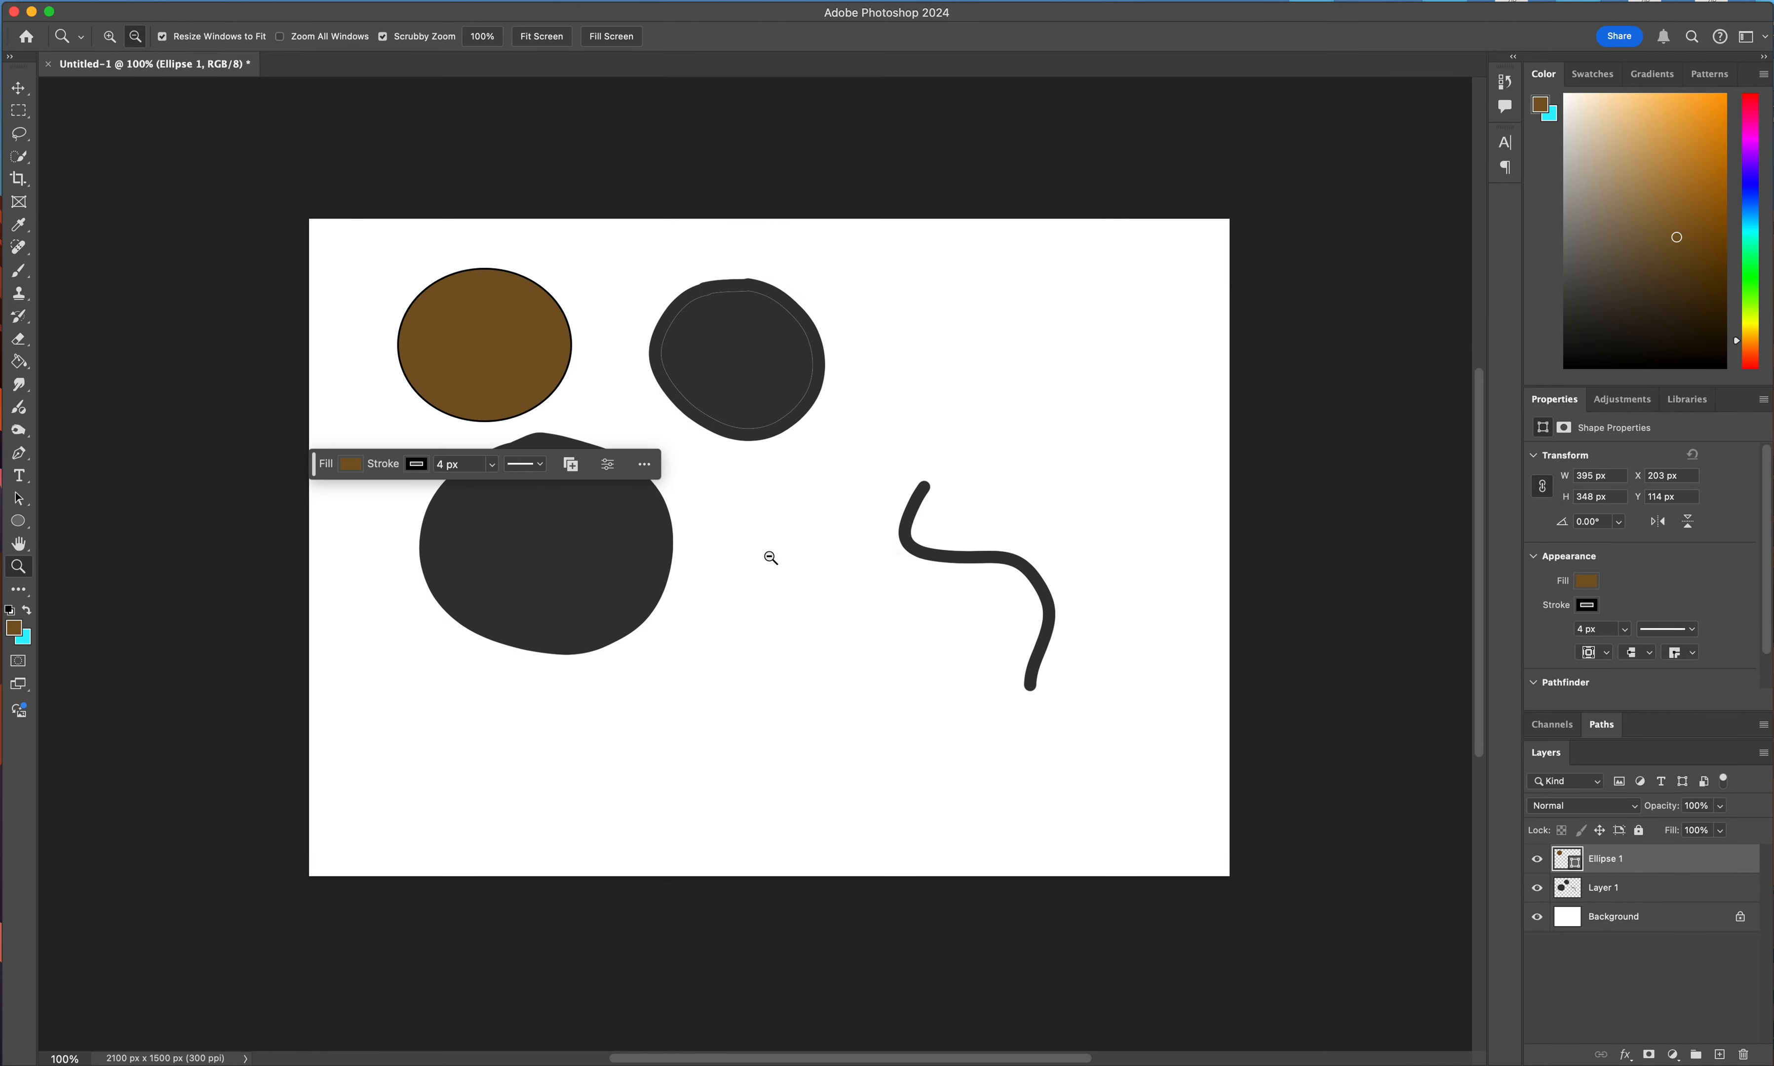
left_click(110, 36)
key("alt")
key("alt")
left_click(760, 587)
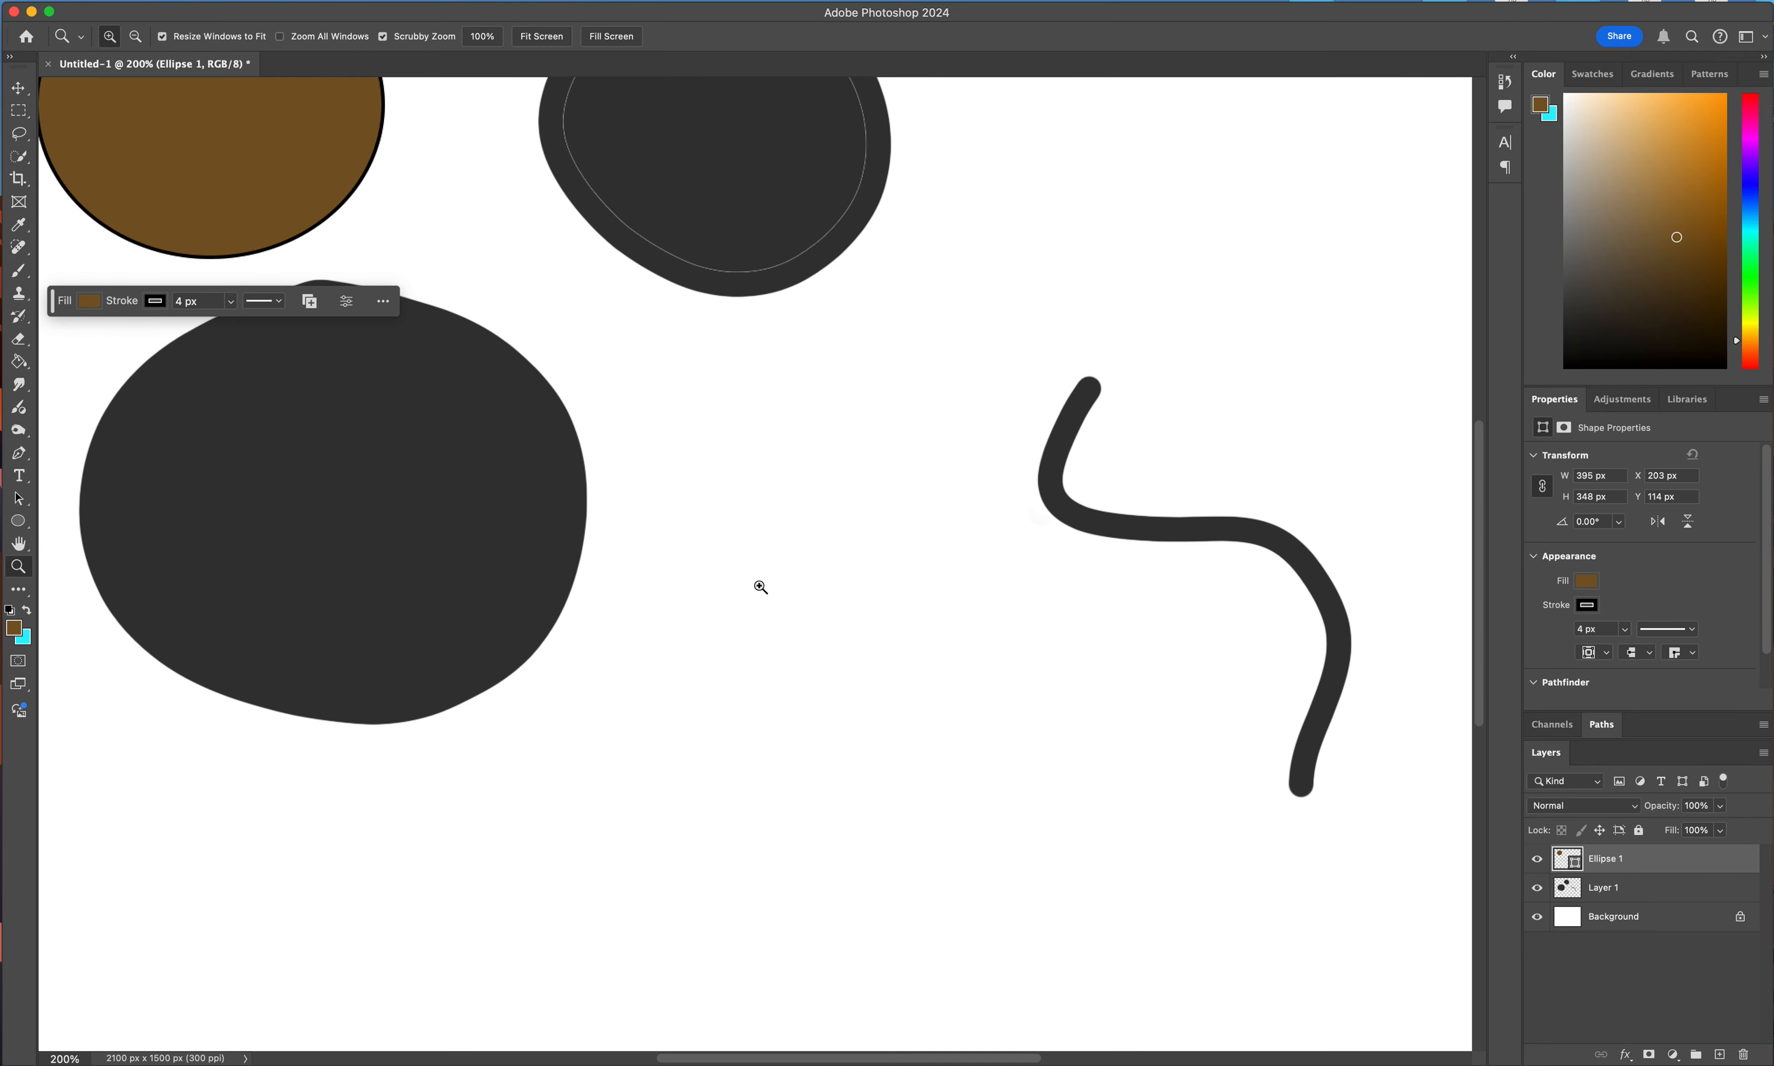
key("alt")
left_click(760, 587, "alt")
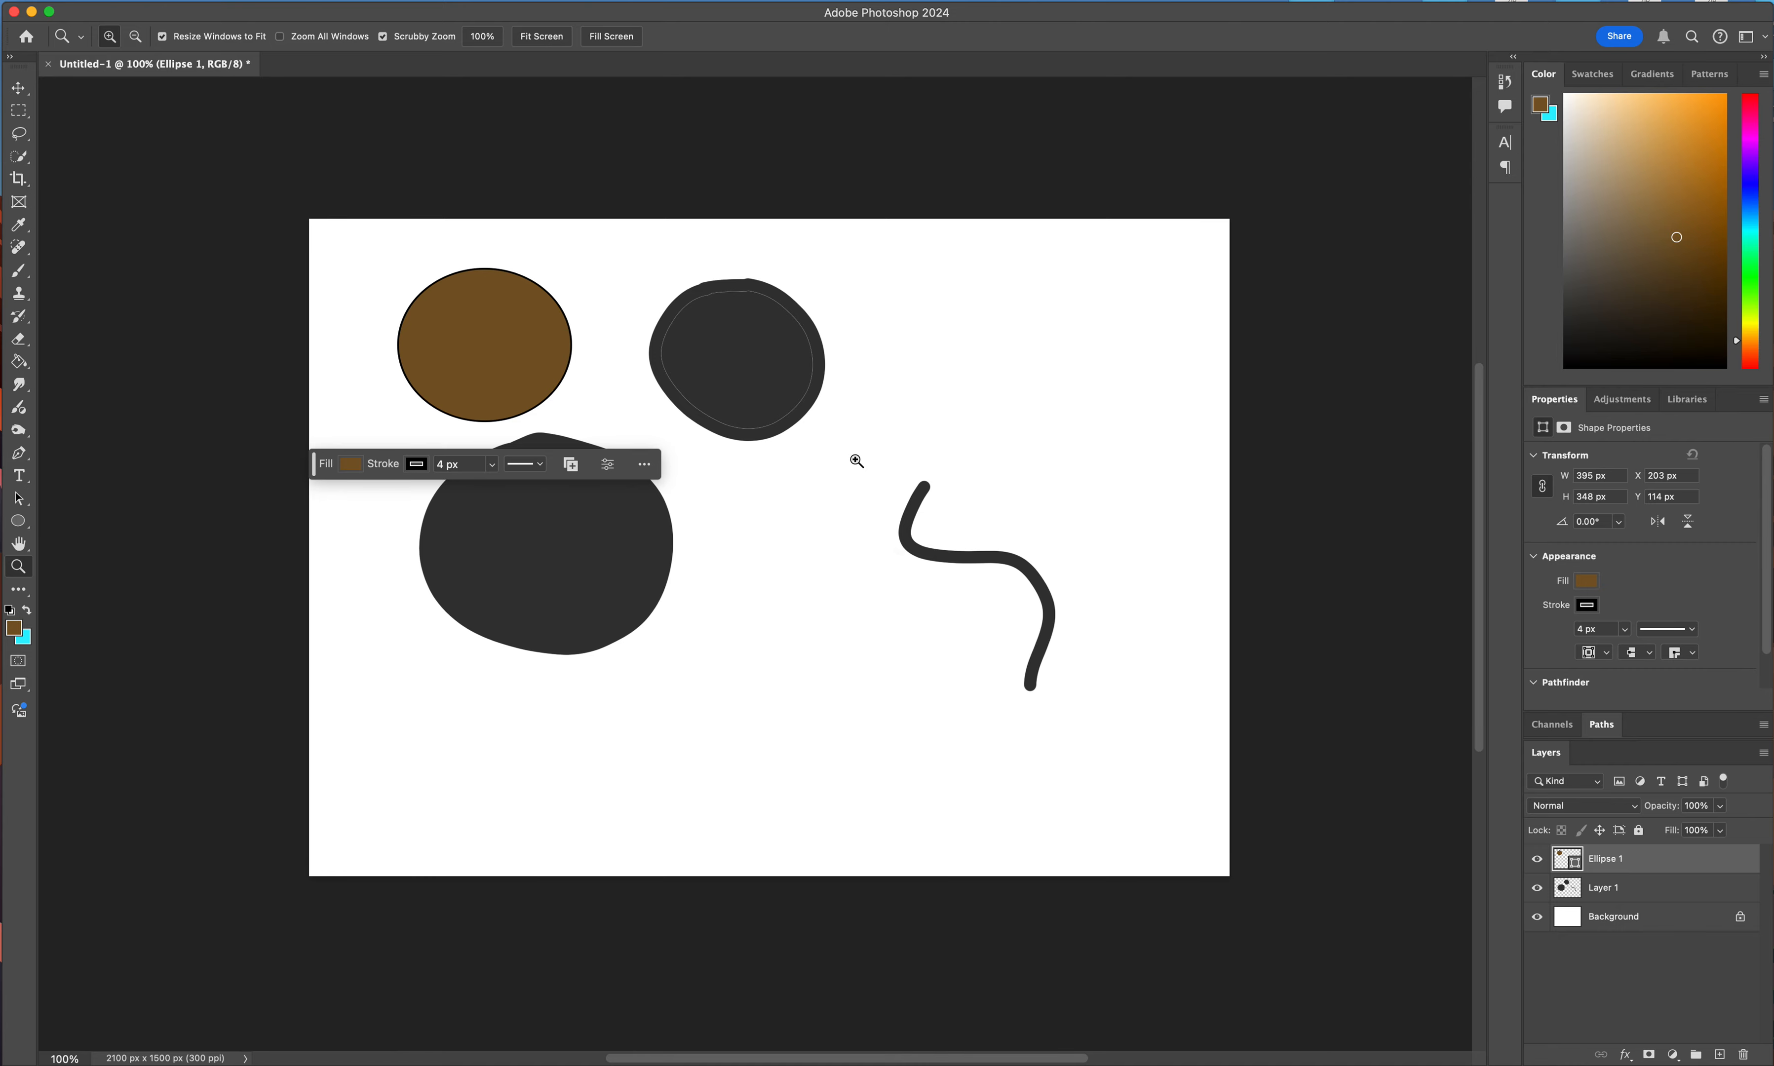
Examine the smaller dark circle at 300% magnification and return the view to 100%.
left_click(752, 331)
left_click(753, 331)
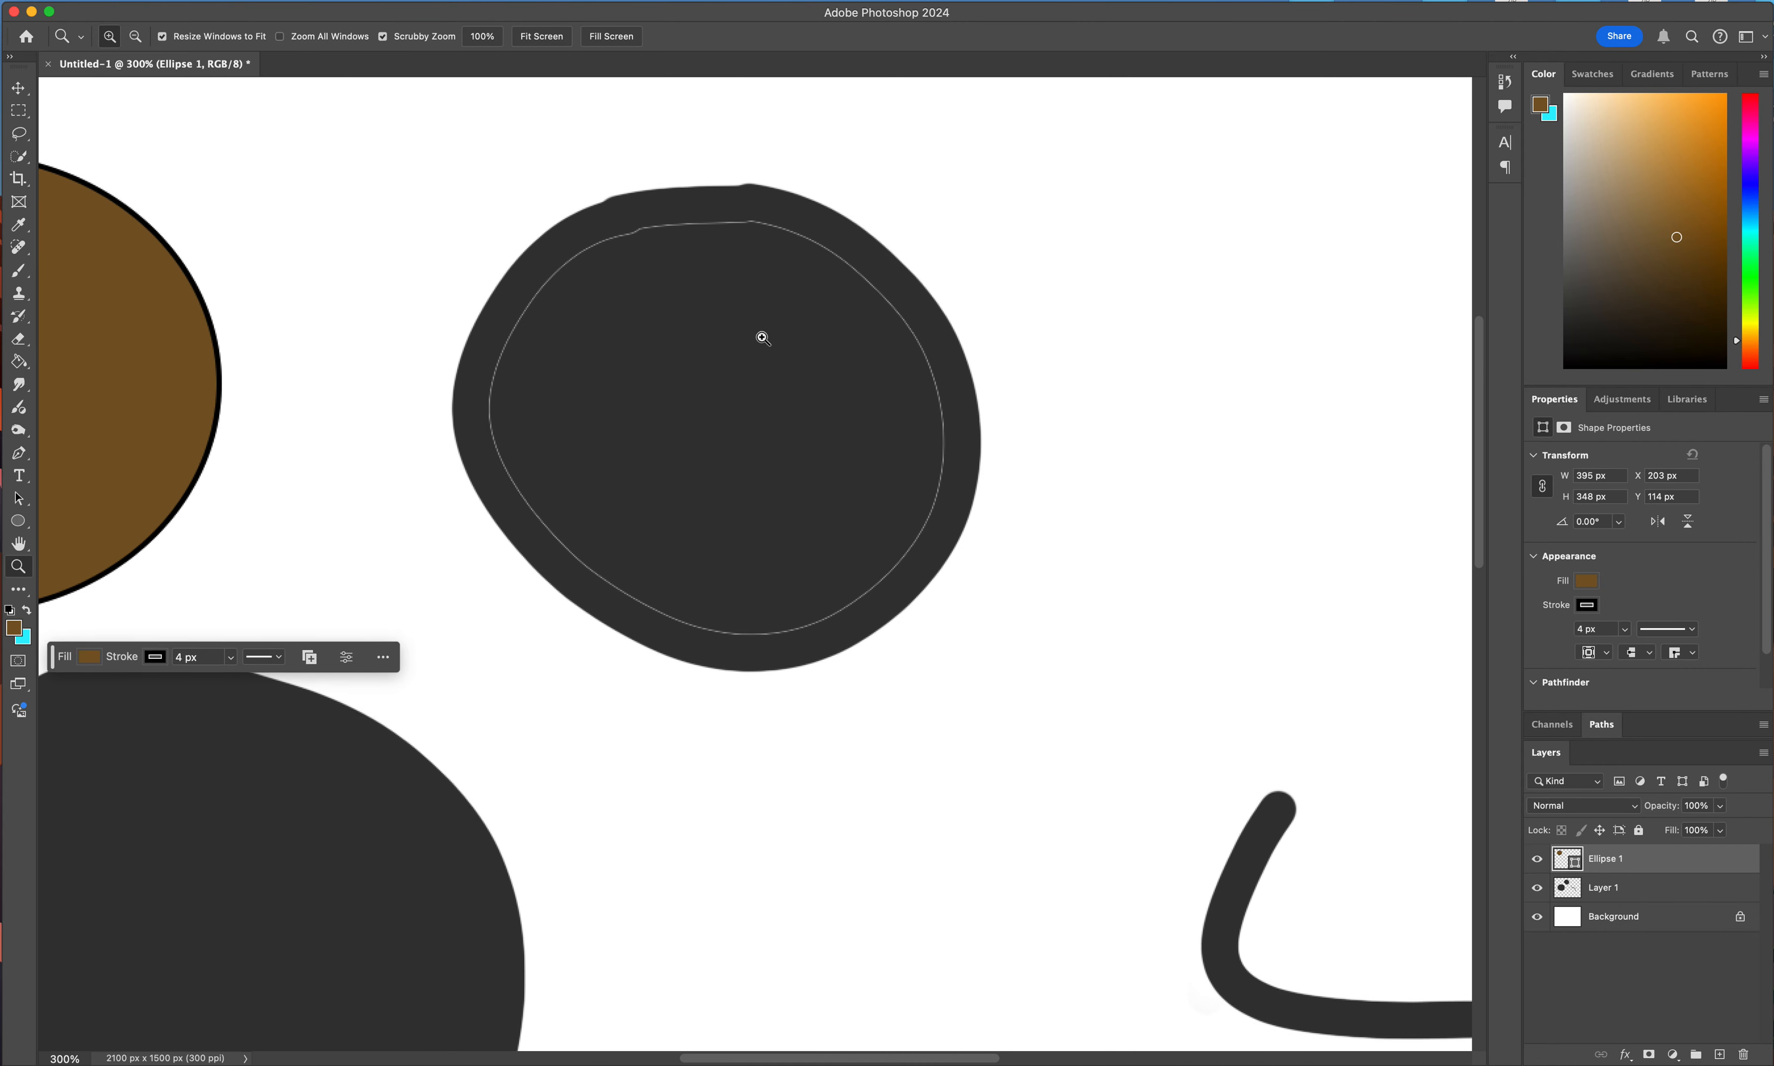
scroll(761, 338, "up", 3)
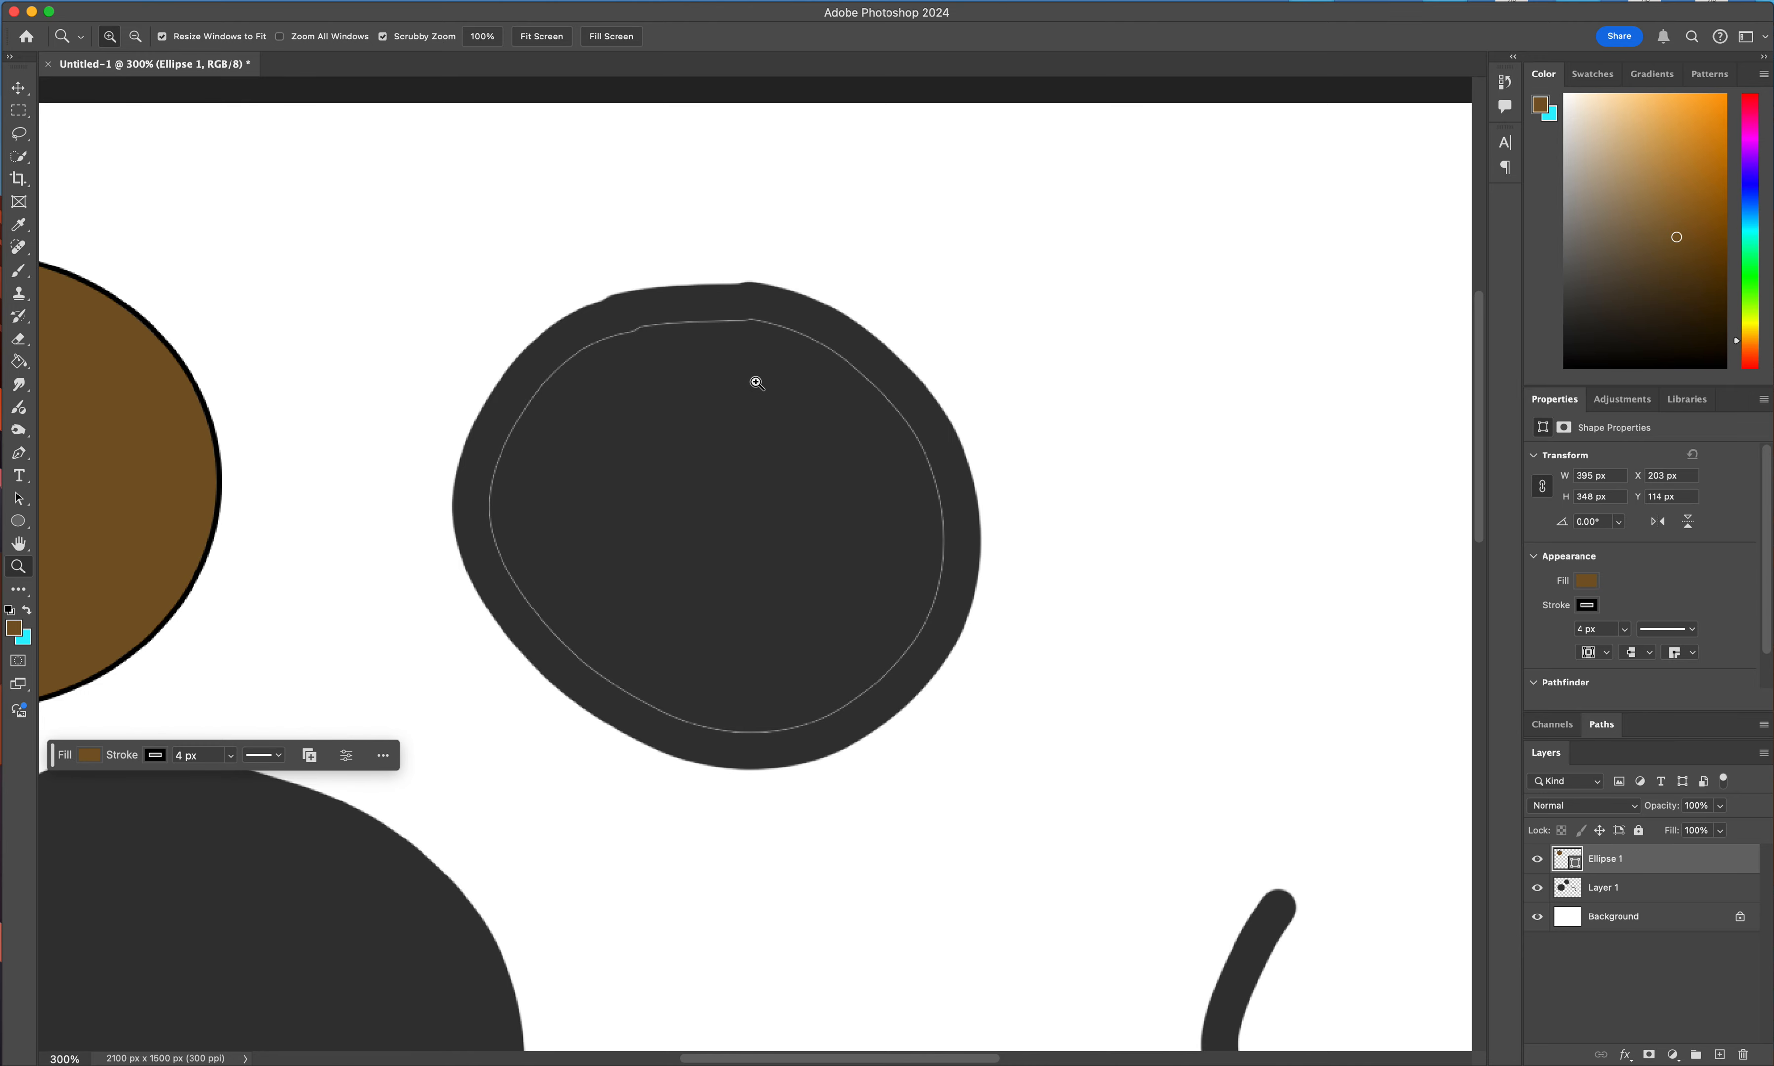
left_click(732, 455, "alt")
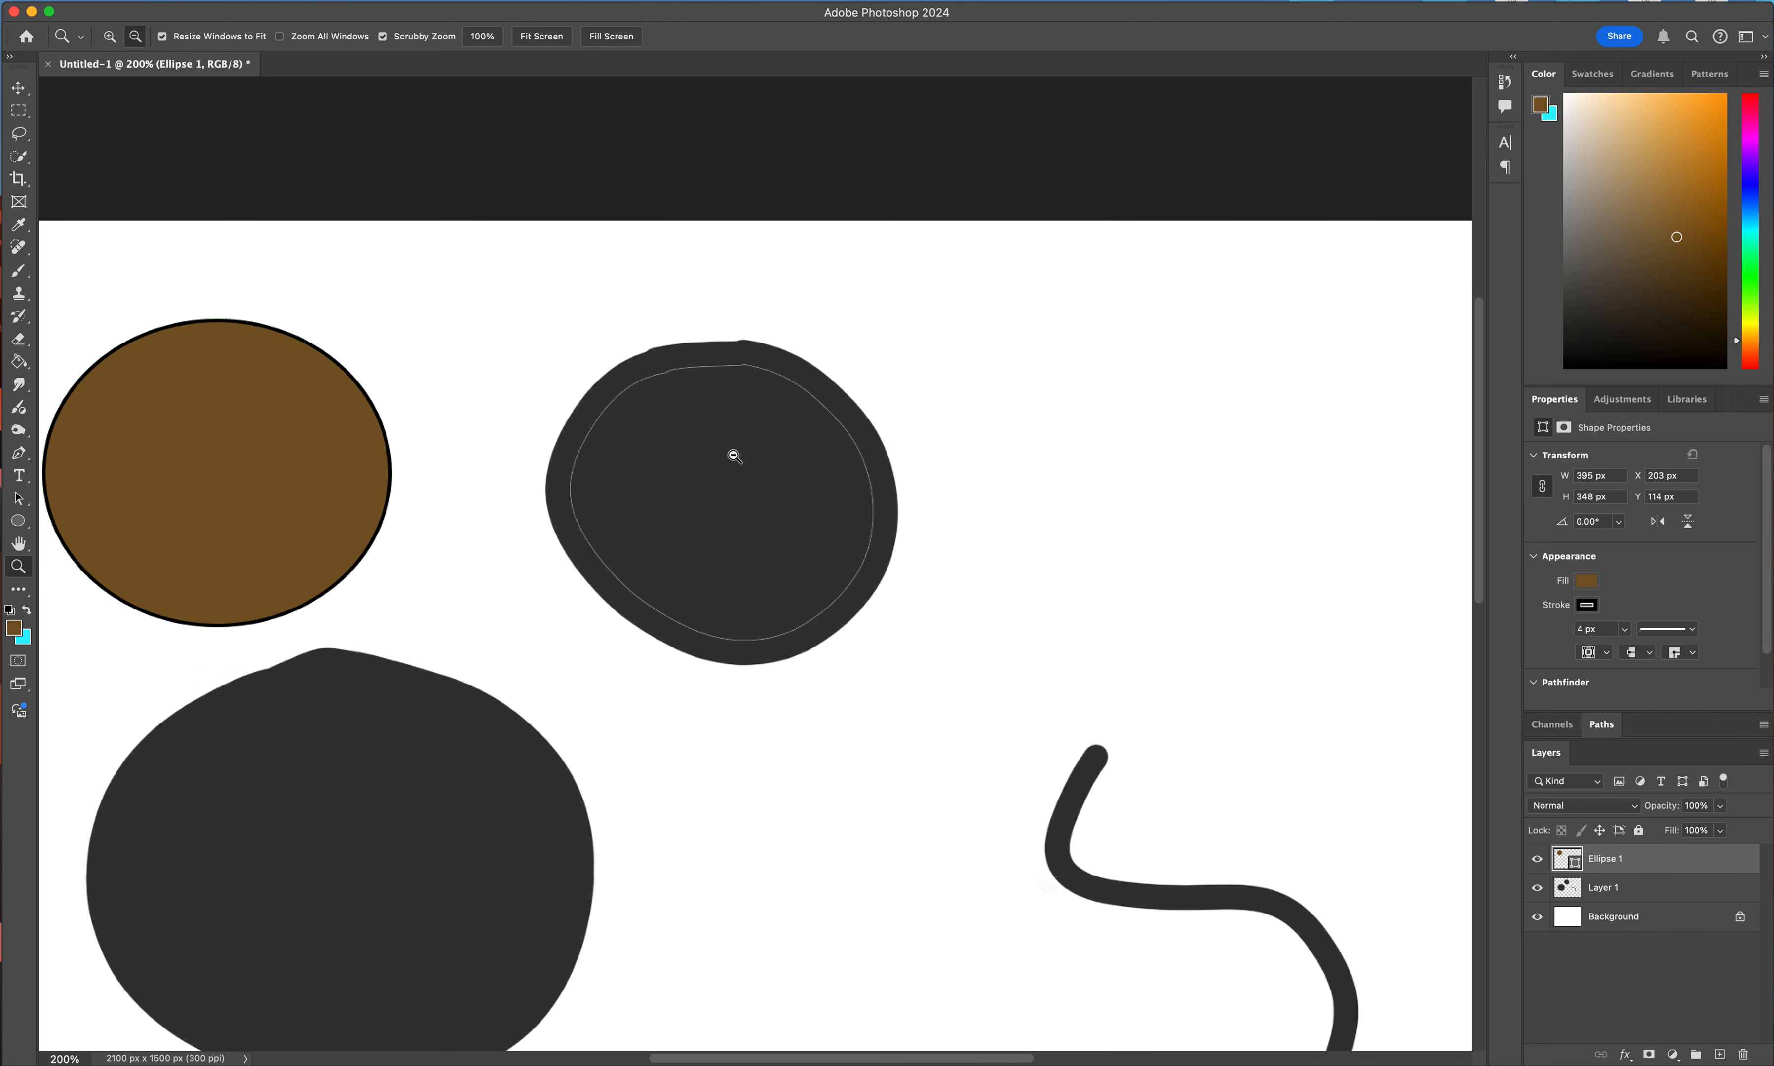
left_click(733, 456, "alt")
scroll(736, 458, "down", 2)
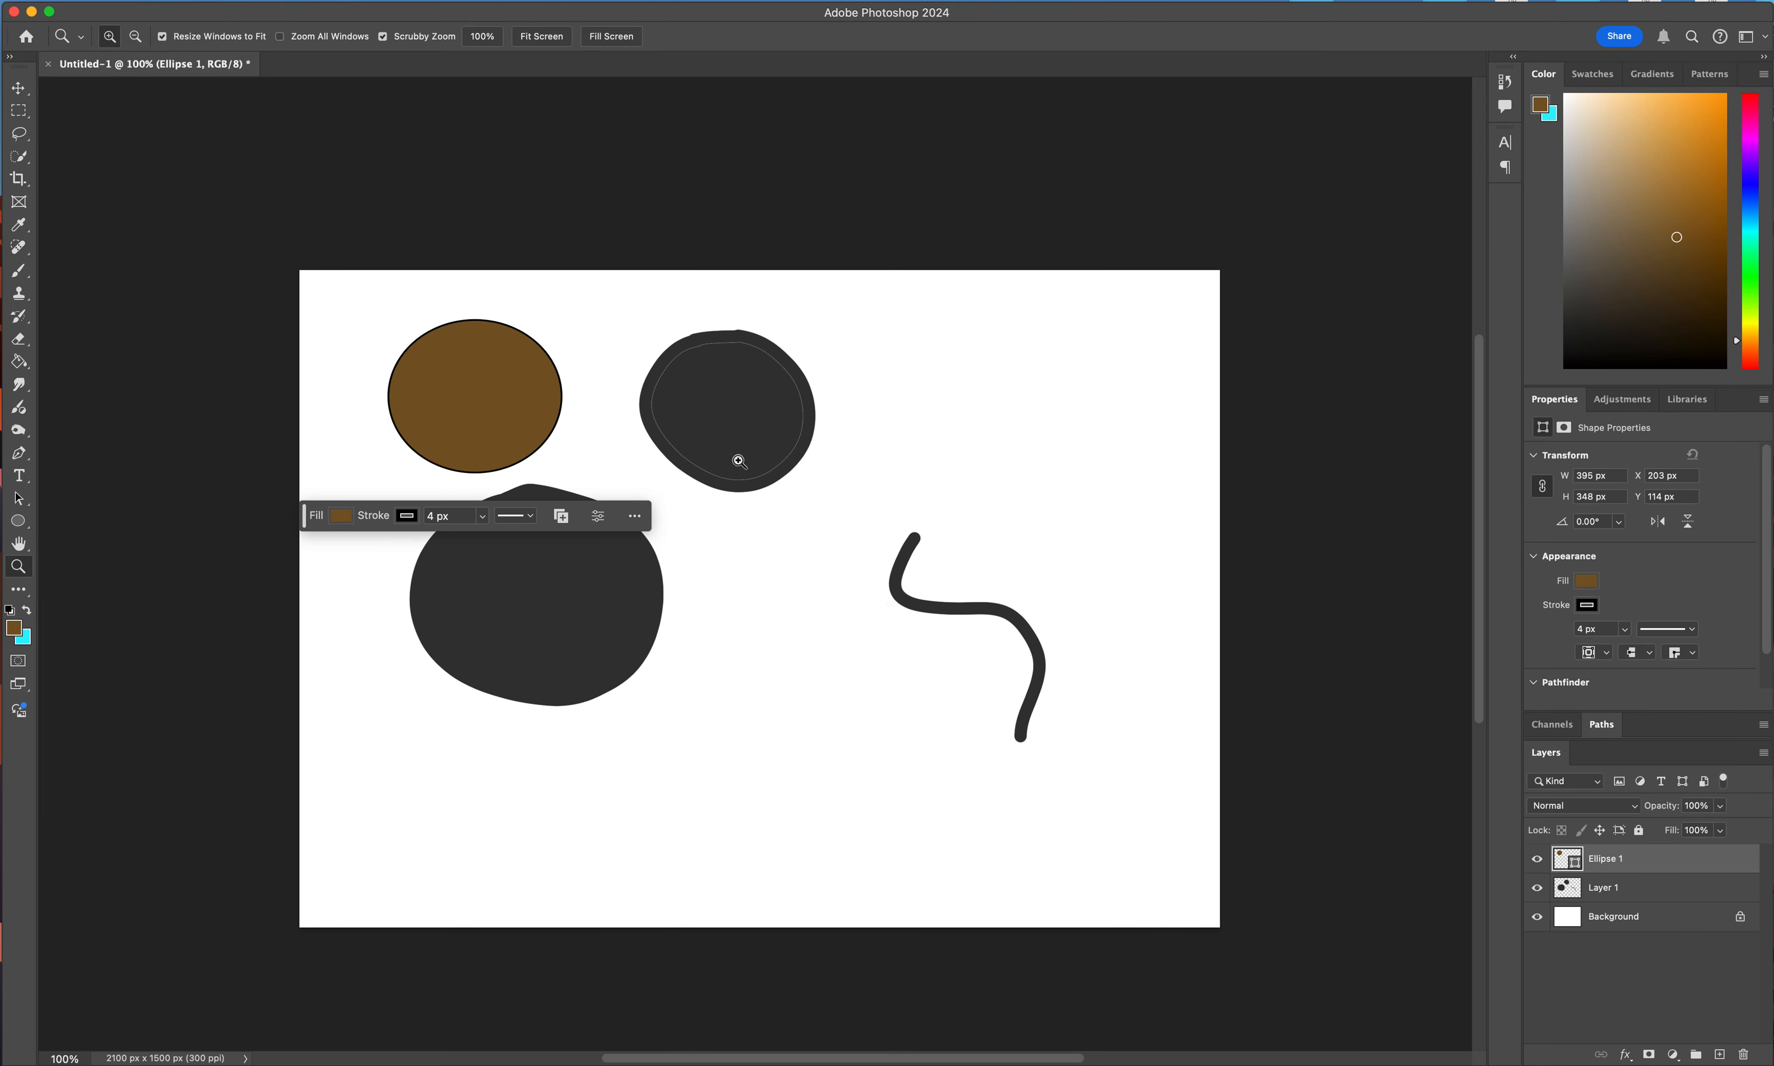